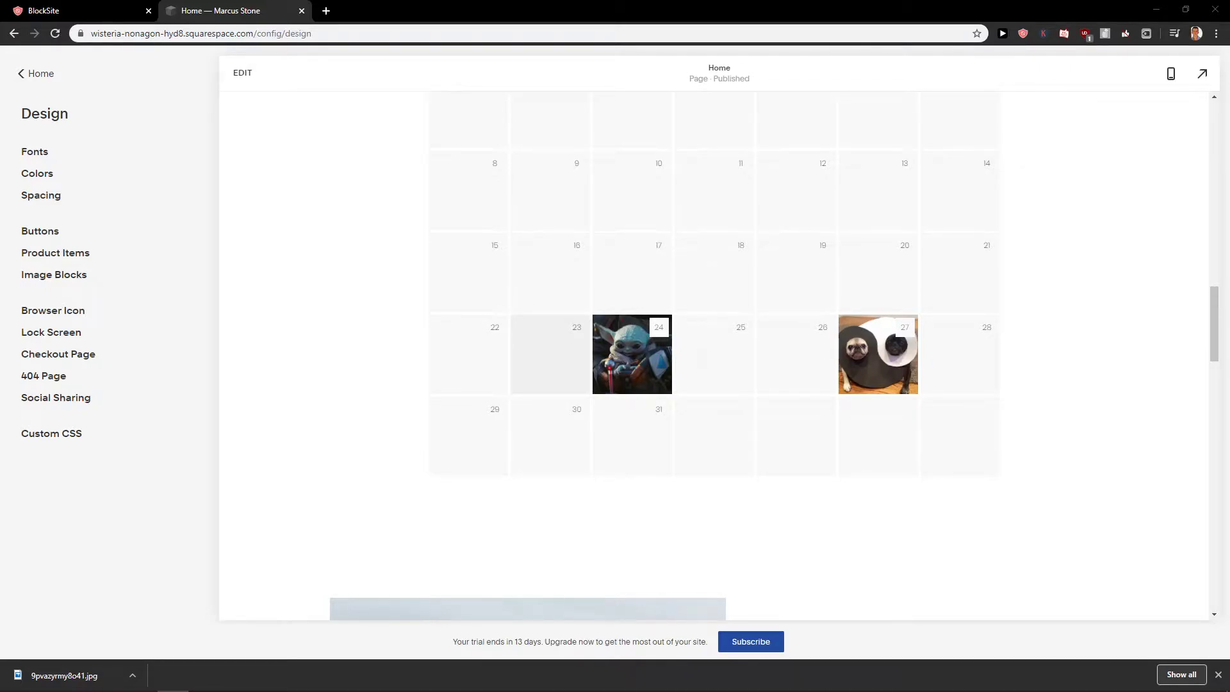
scroll(374, 375, down, 5)
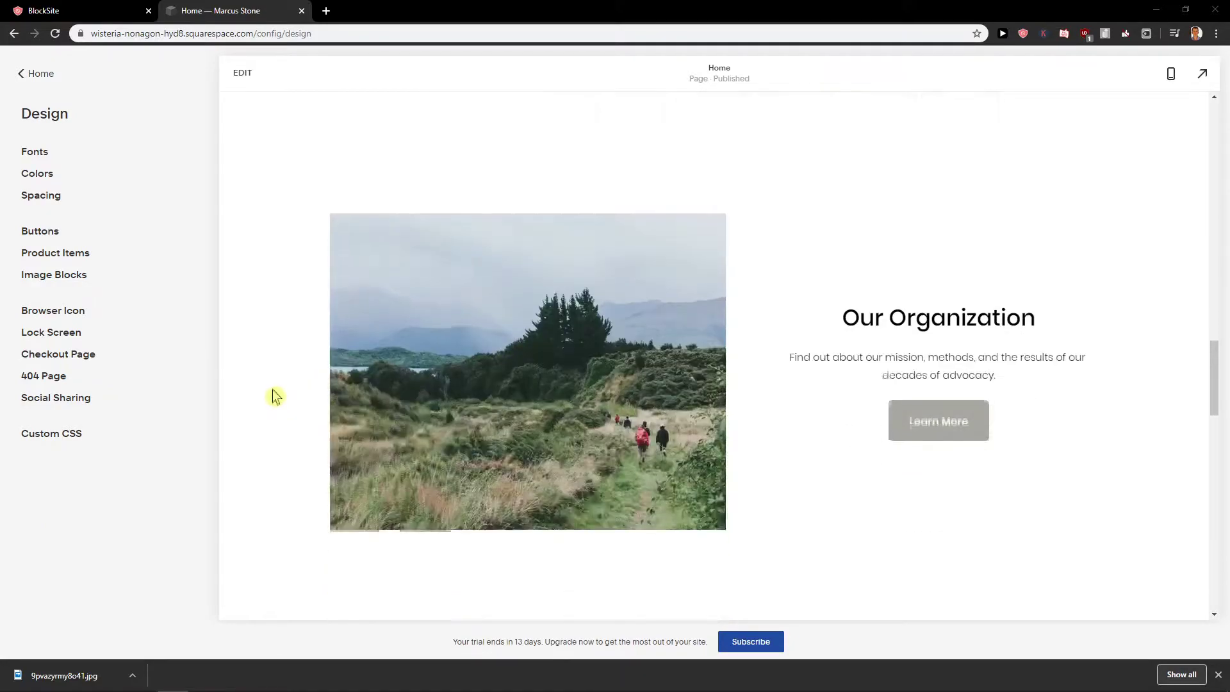
scroll(279, 394, down, 5)
scroll(280, 399, down, 5)
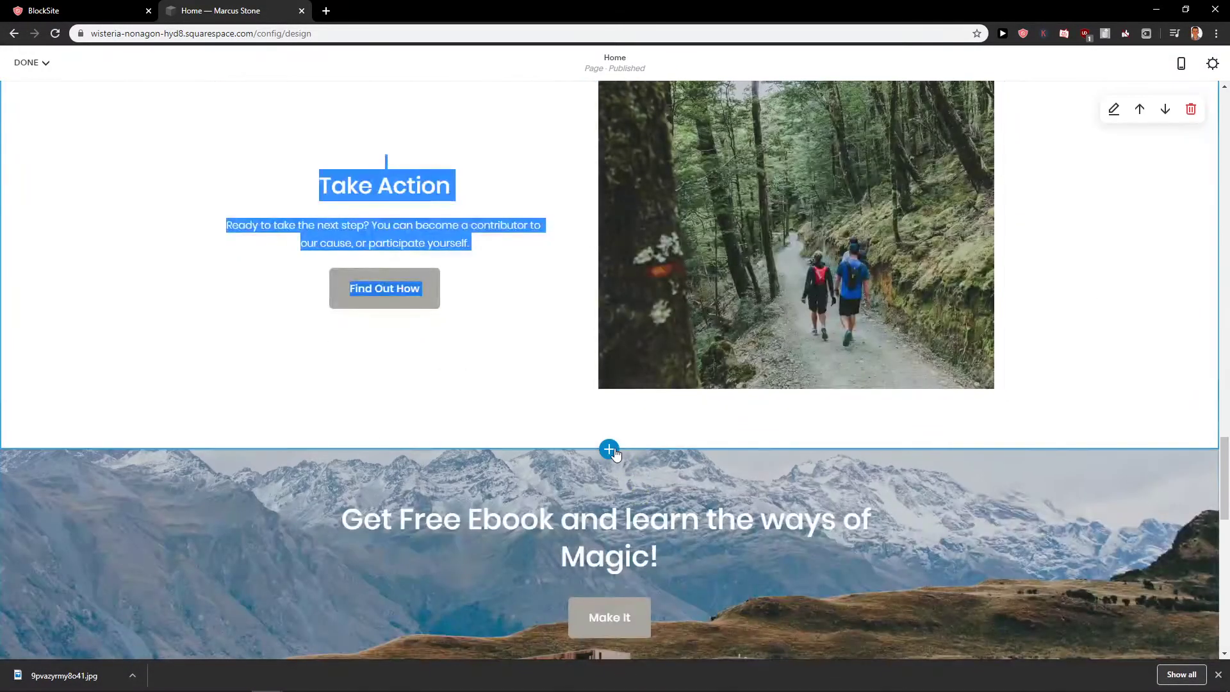
Insert a blank section below Take Action and bring up the content block list.
click(617, 454)
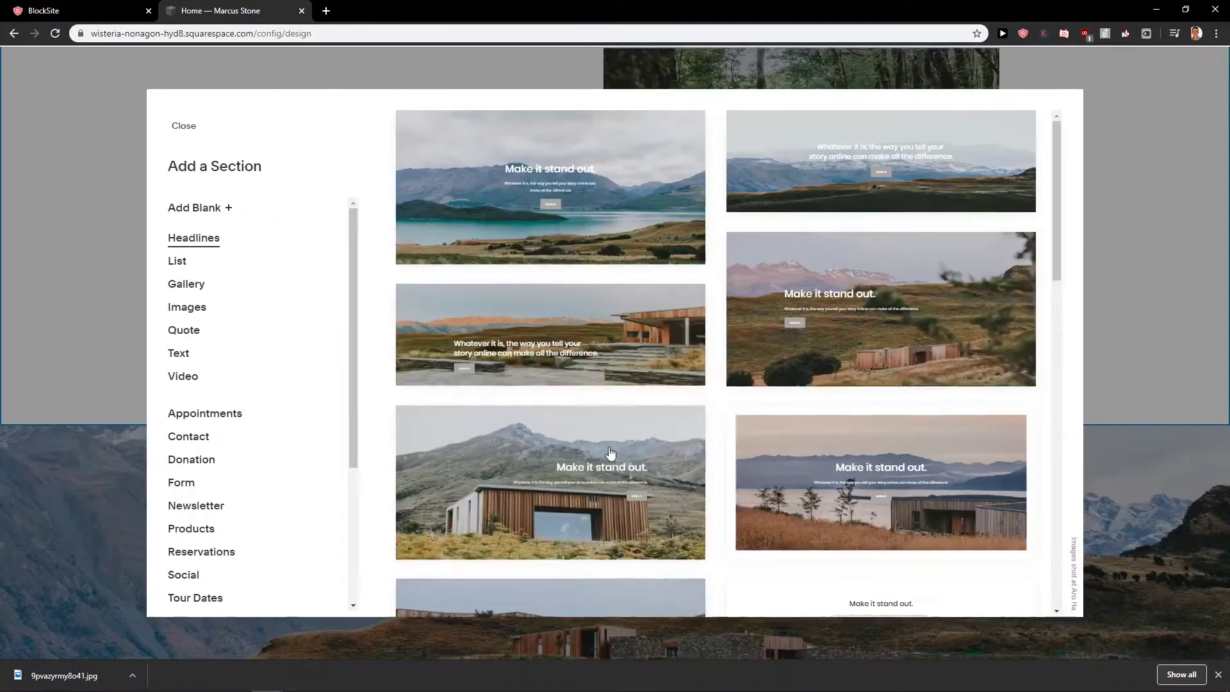
click(196, 207)
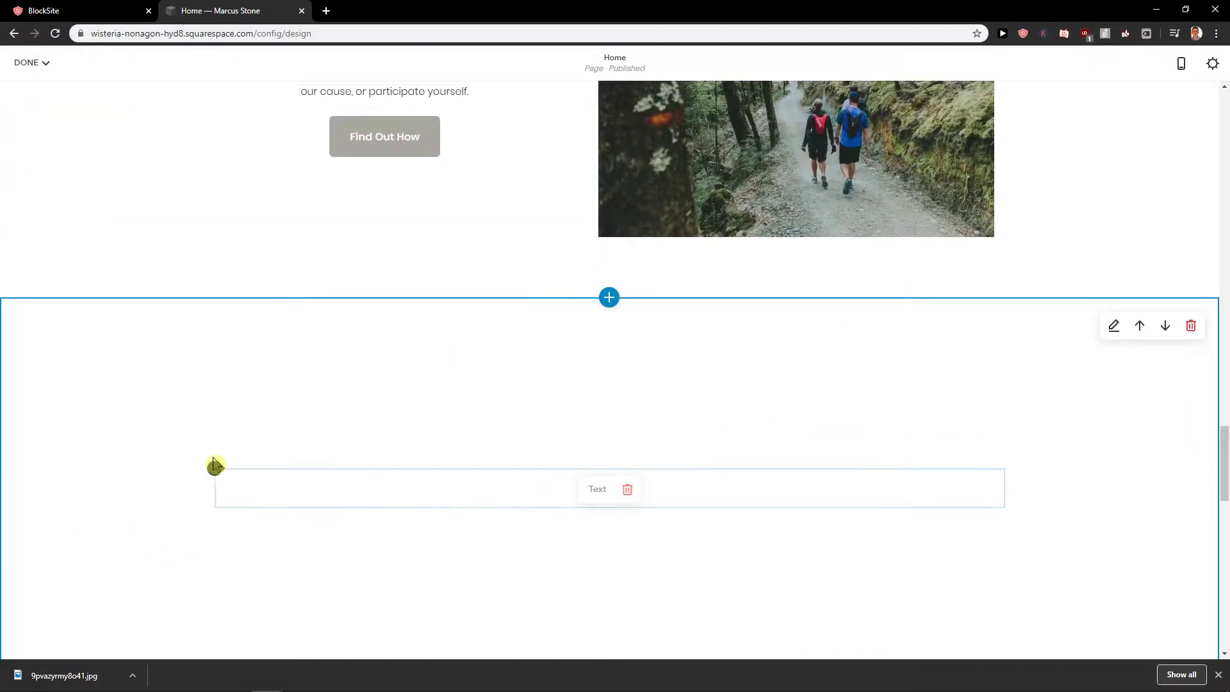
mouse_move(215, 508)
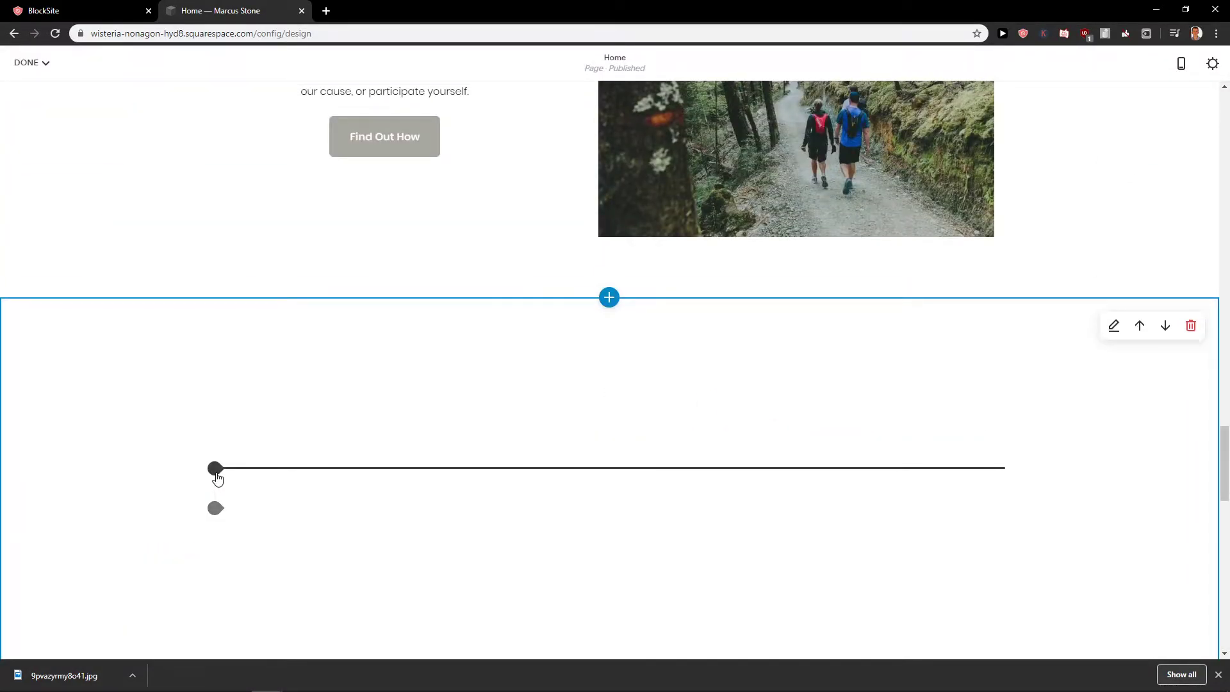
click(216, 469)
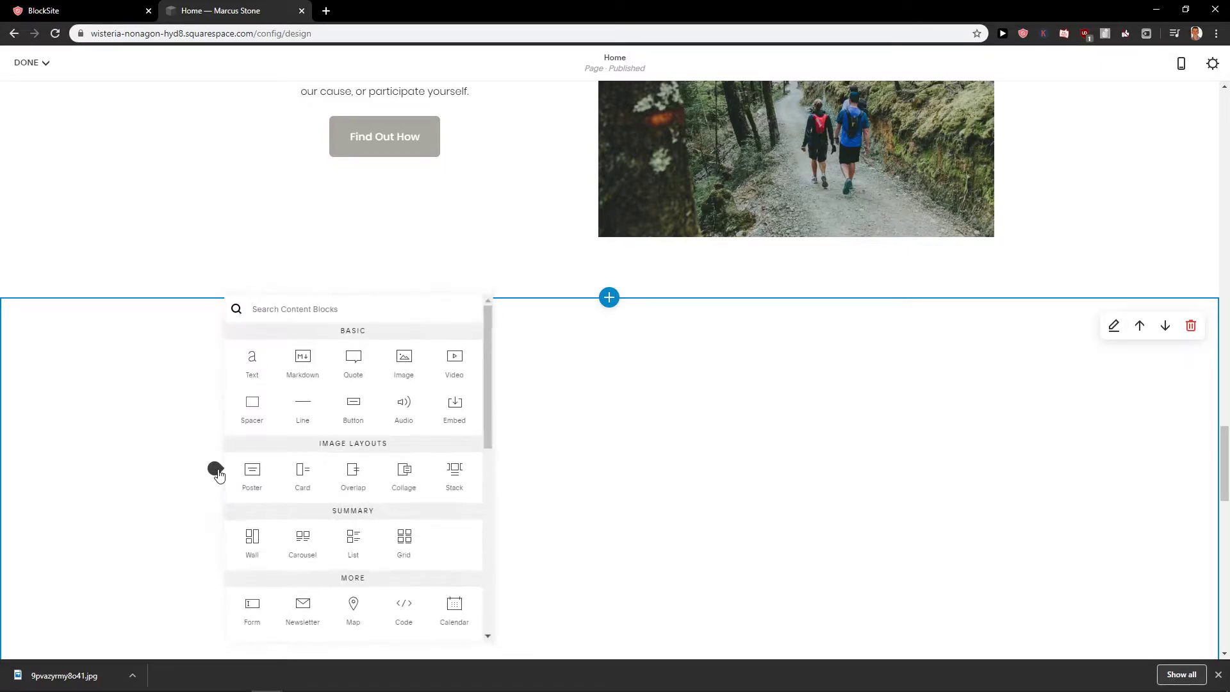
Add a button block labelled 'Click here', sized Large with Center alignment.
click(354, 409)
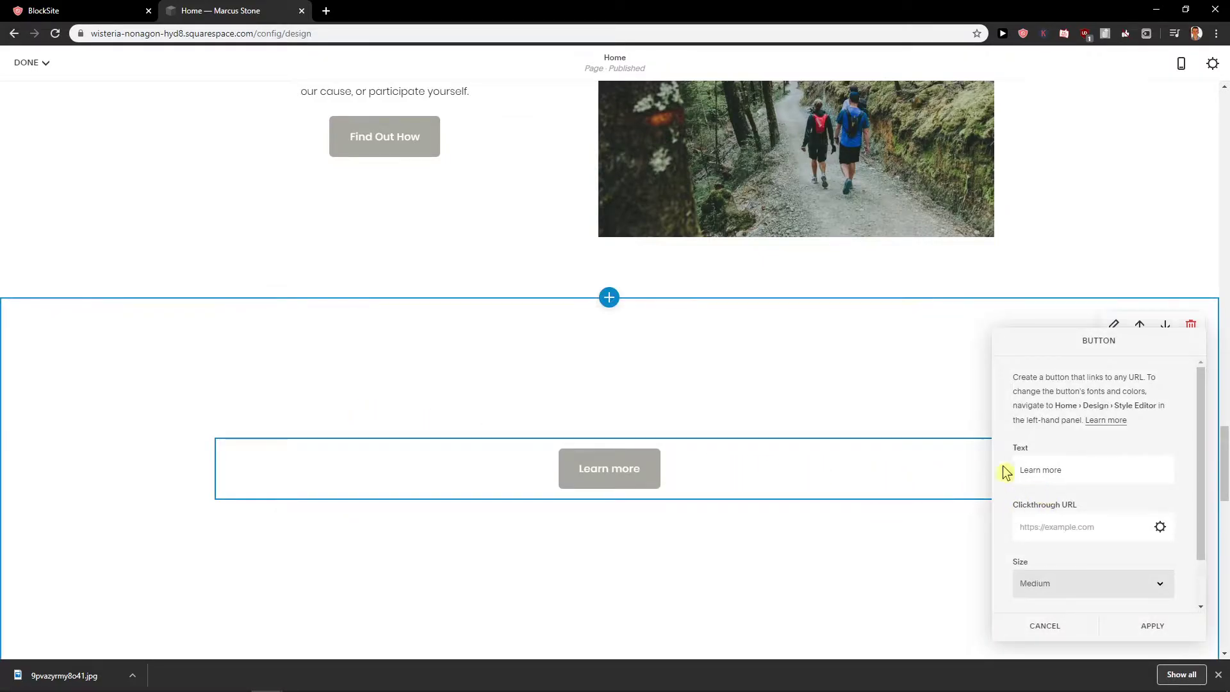
double_click(1040, 469)
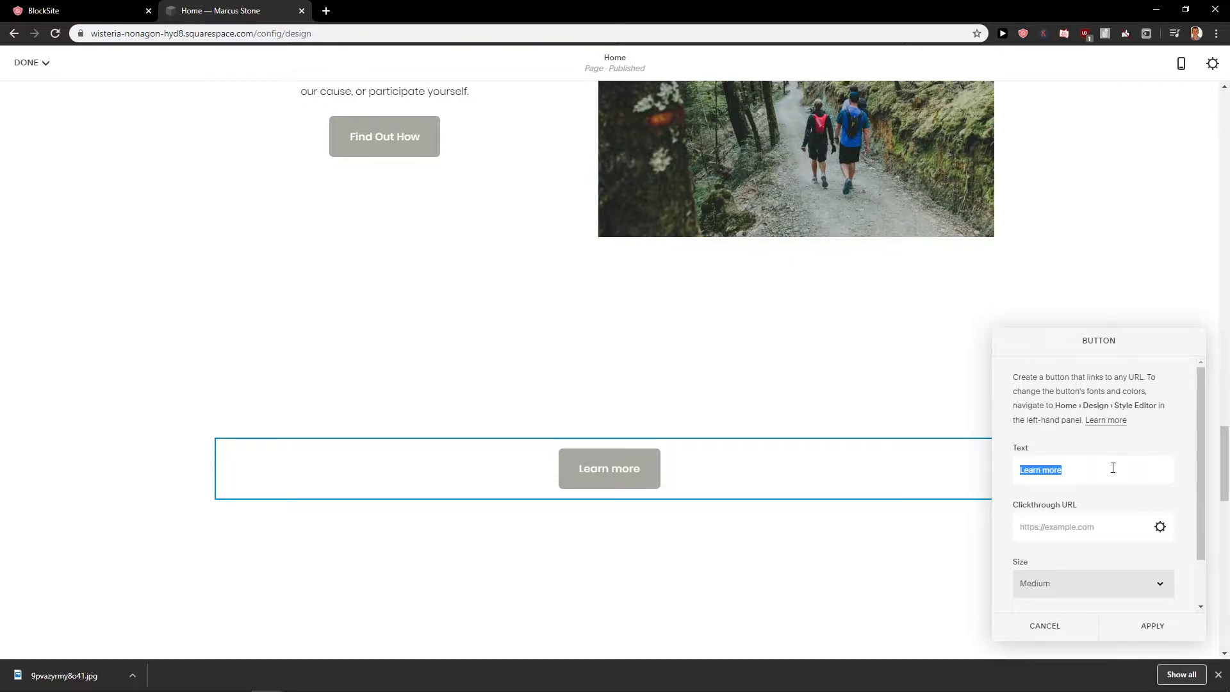
text(Click here)
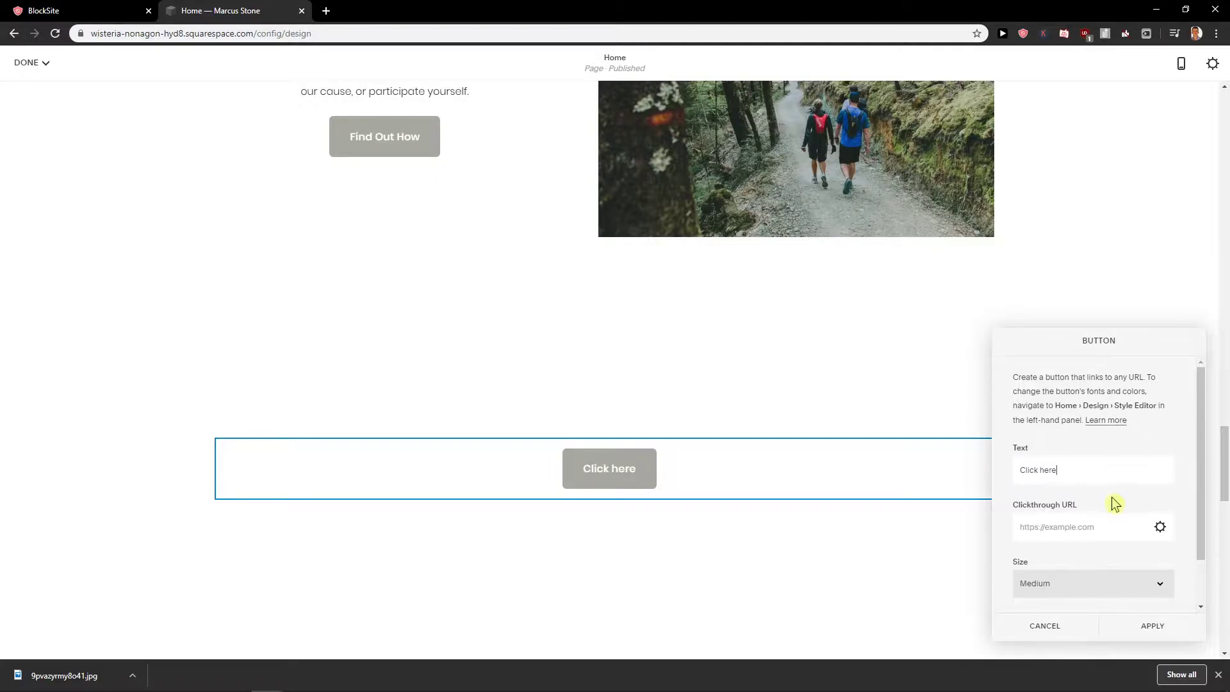
scroll(1115, 504, down, 1)
click(1087, 527)
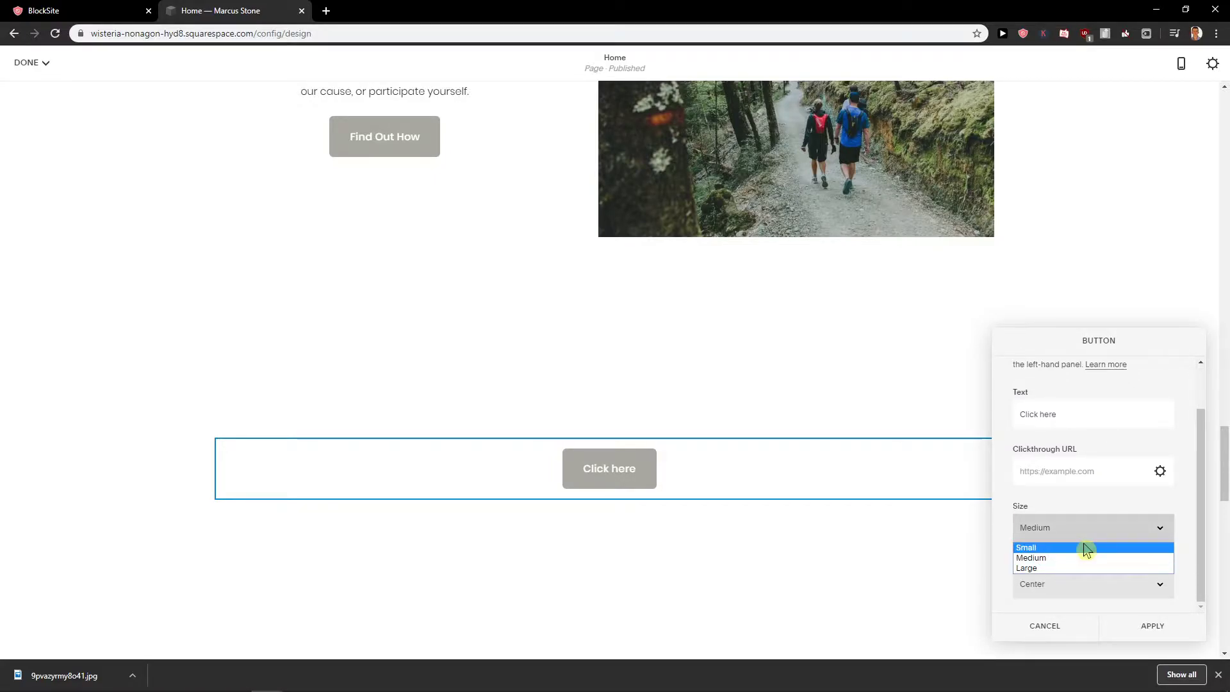
click(1082, 548)
click(1057, 568)
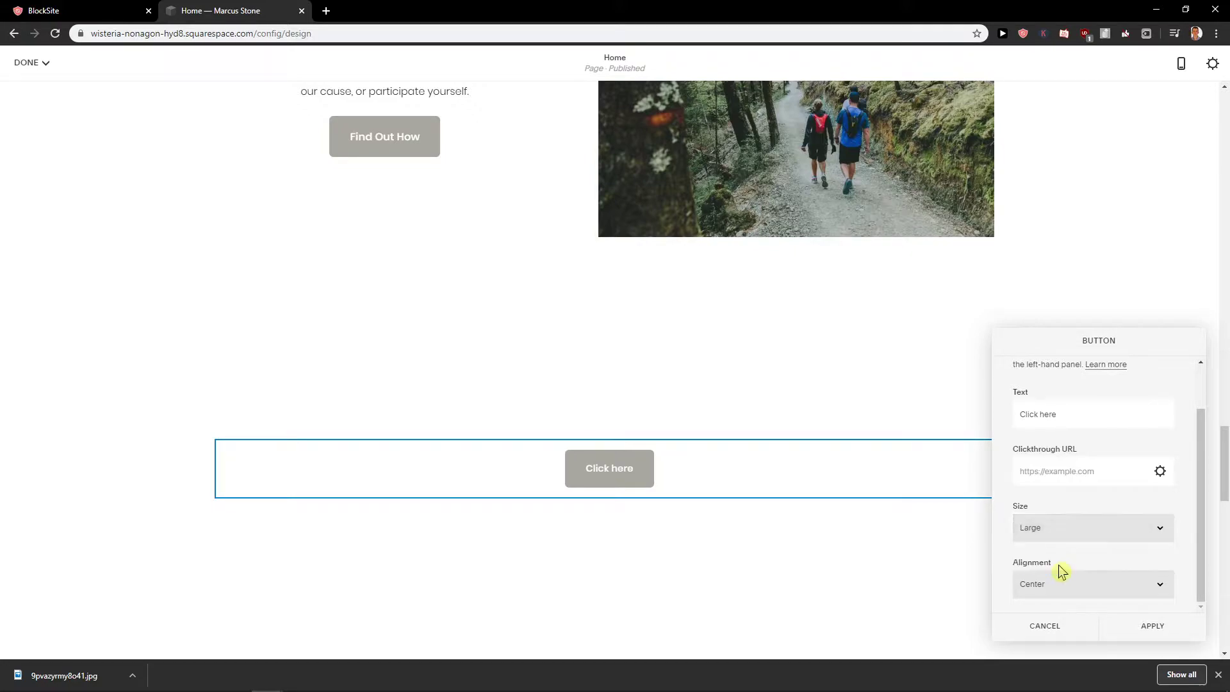
click(1085, 583)
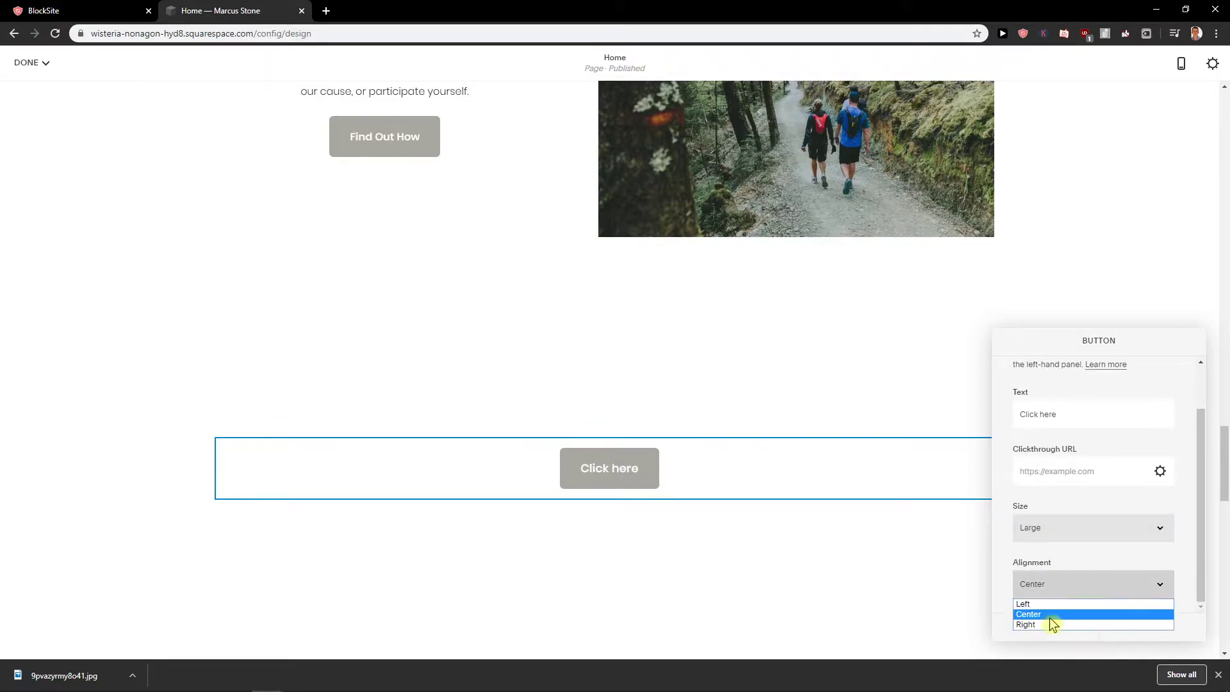
click(1043, 604)
click(1038, 614)
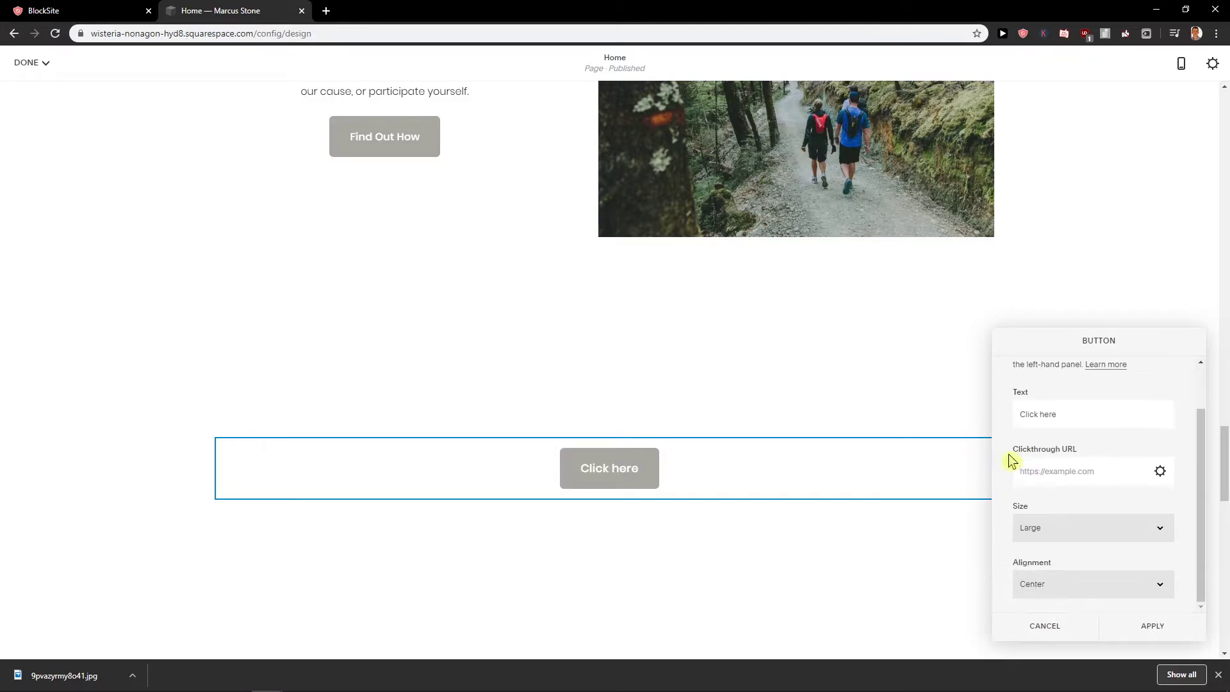
Look through the button link editor's URL, page, email and phone link options.
click(1161, 472)
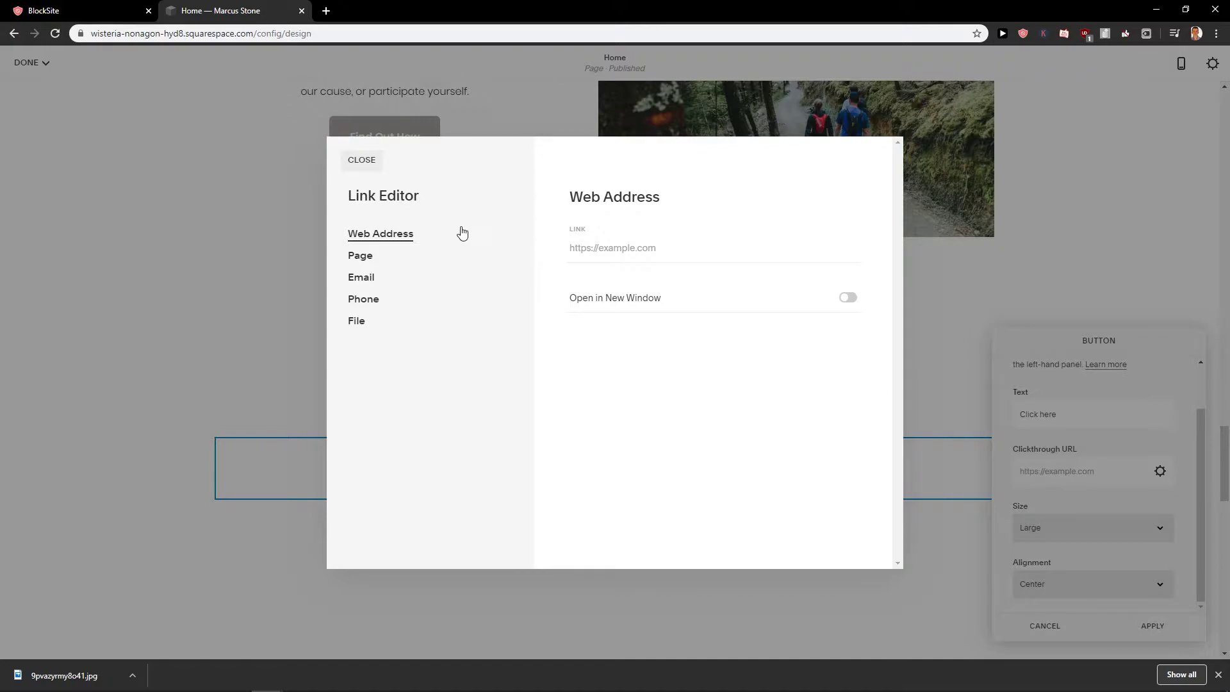
key(super)
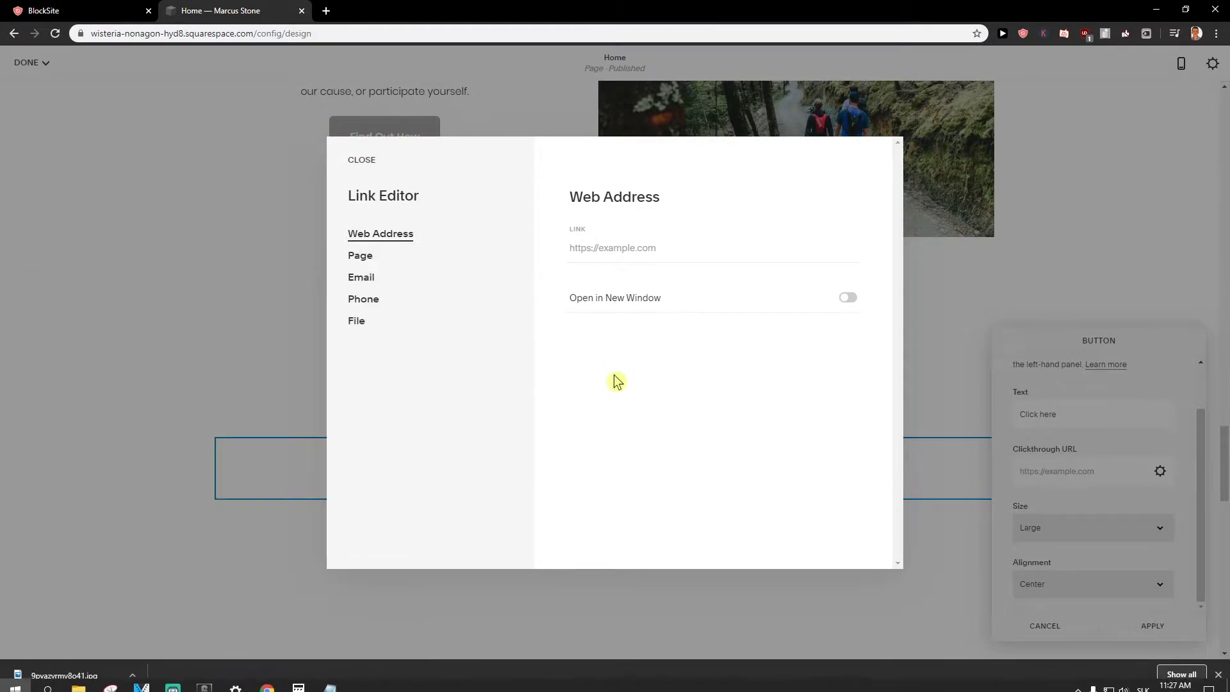
key(super)
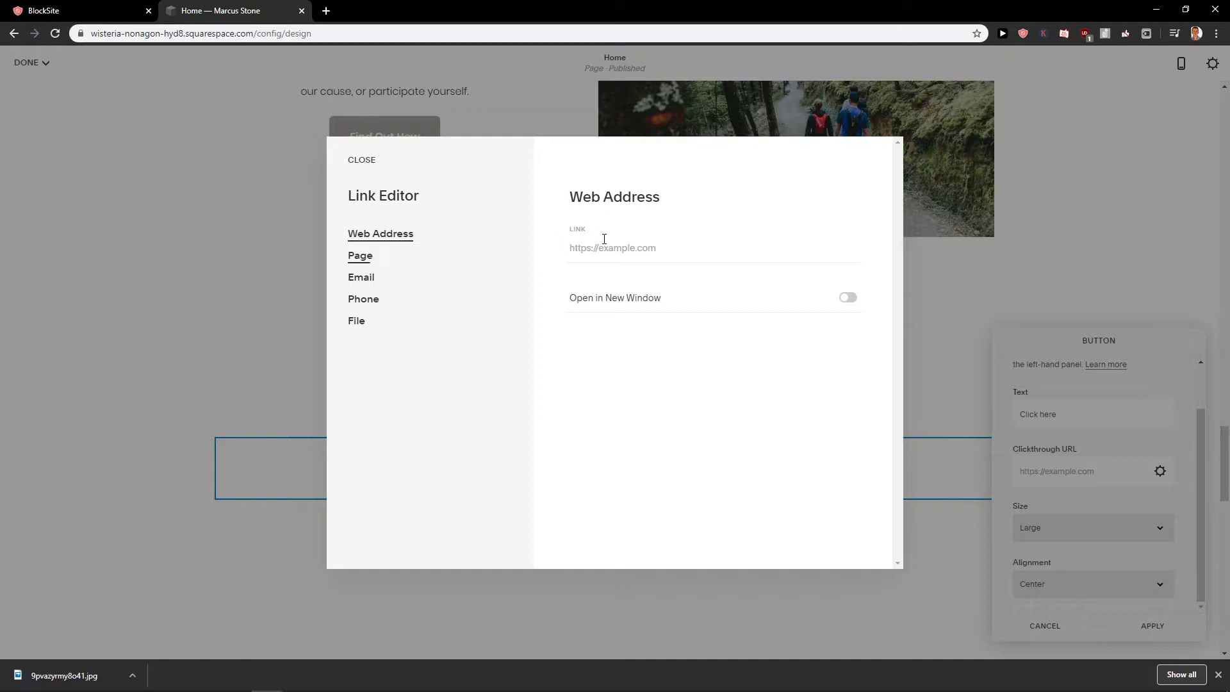
click(588, 252)
click(360, 256)
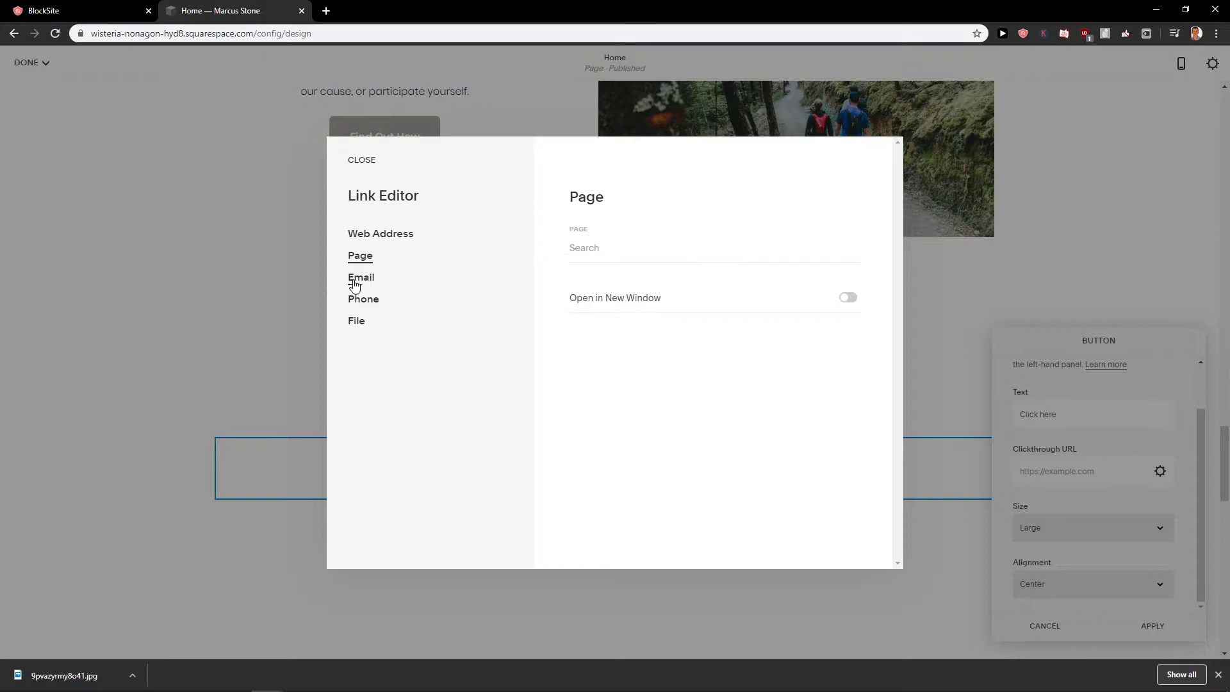
click(357, 278)
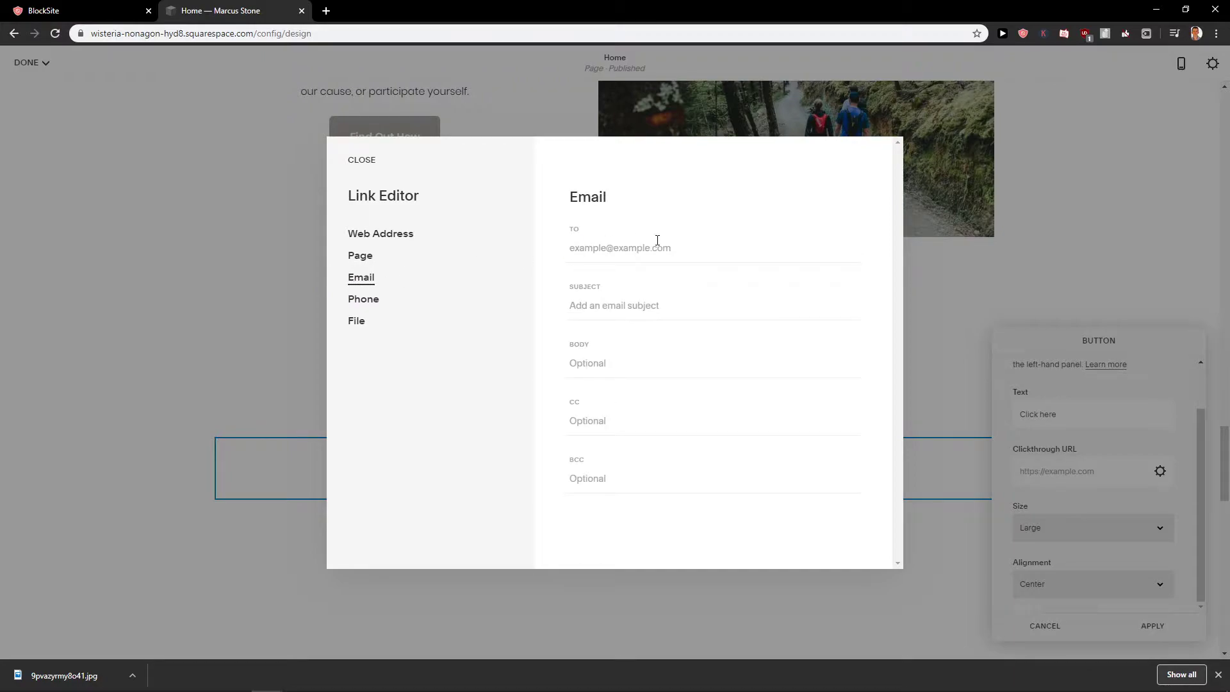
click(723, 249)
click(364, 301)
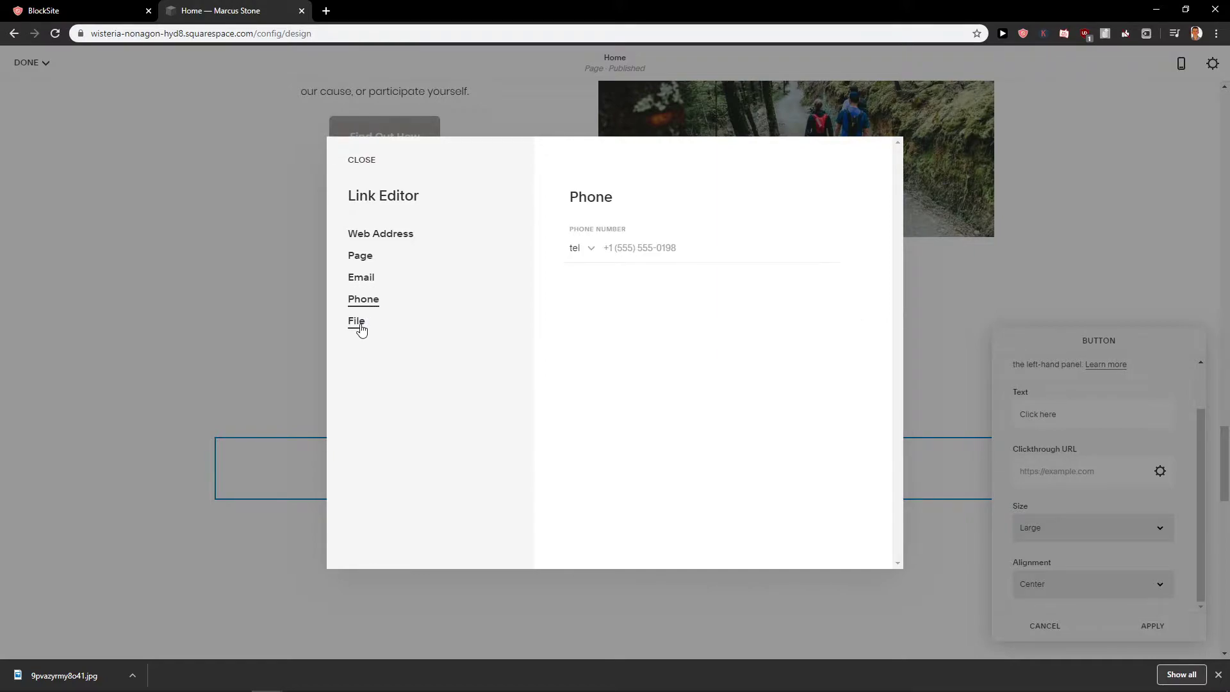
Link the button to the file sample.pdf and save the link.
click(356, 321)
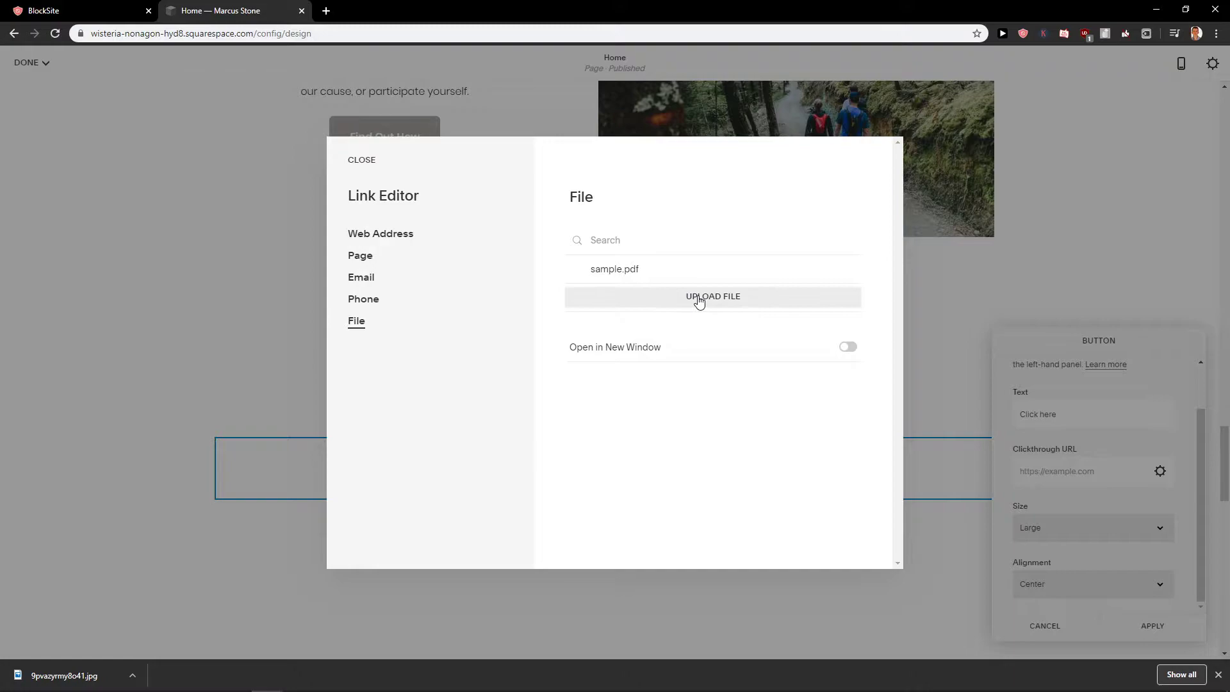
click(576, 271)
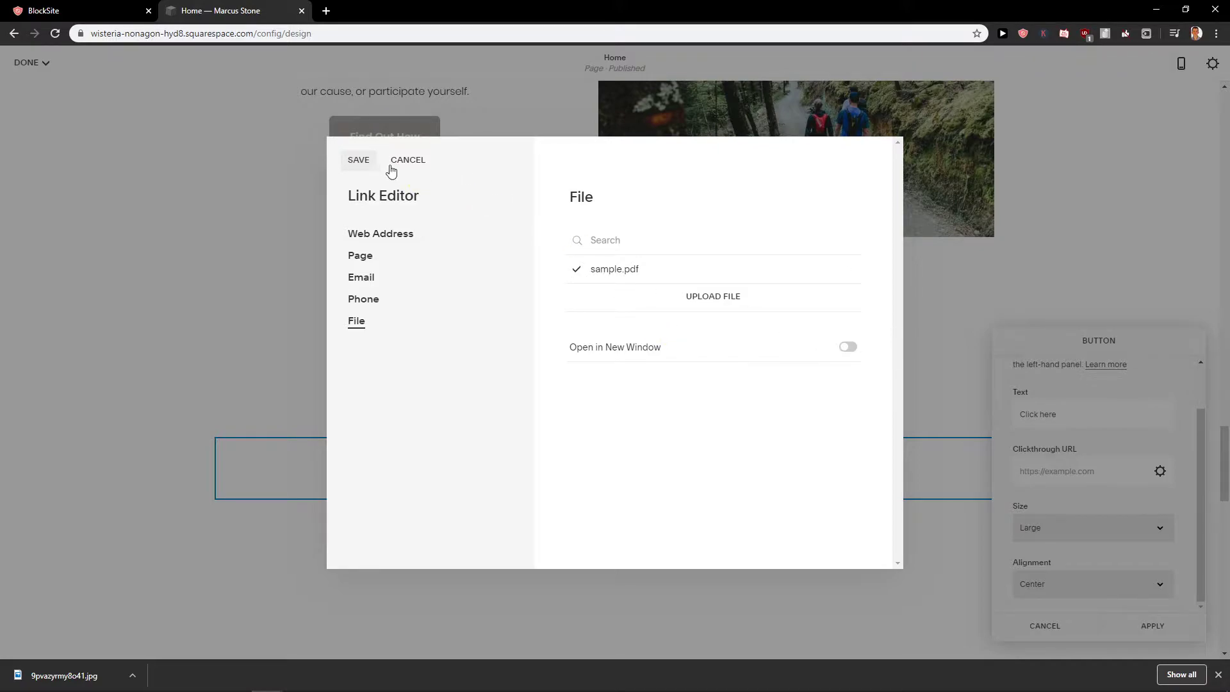
click(359, 159)
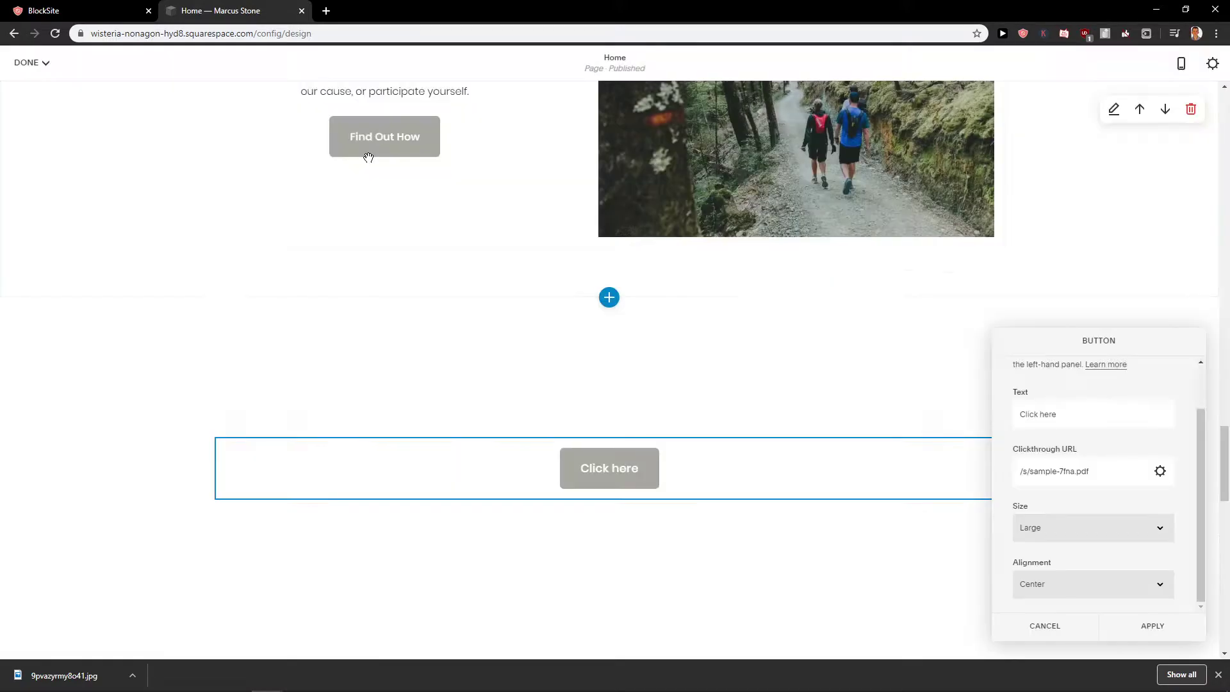
Apply the button settings, set the section height to S, and choose Done to save.
click(782, 594)
scroll(1080, 350, down, 1)
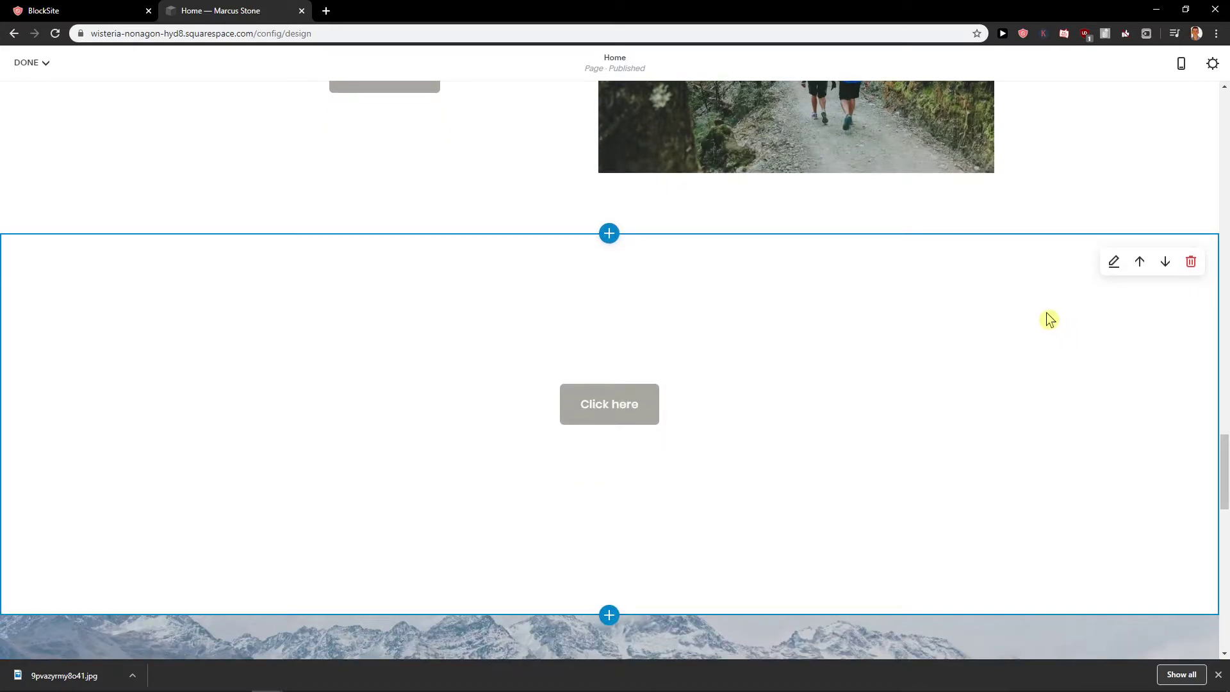
click(1116, 266)
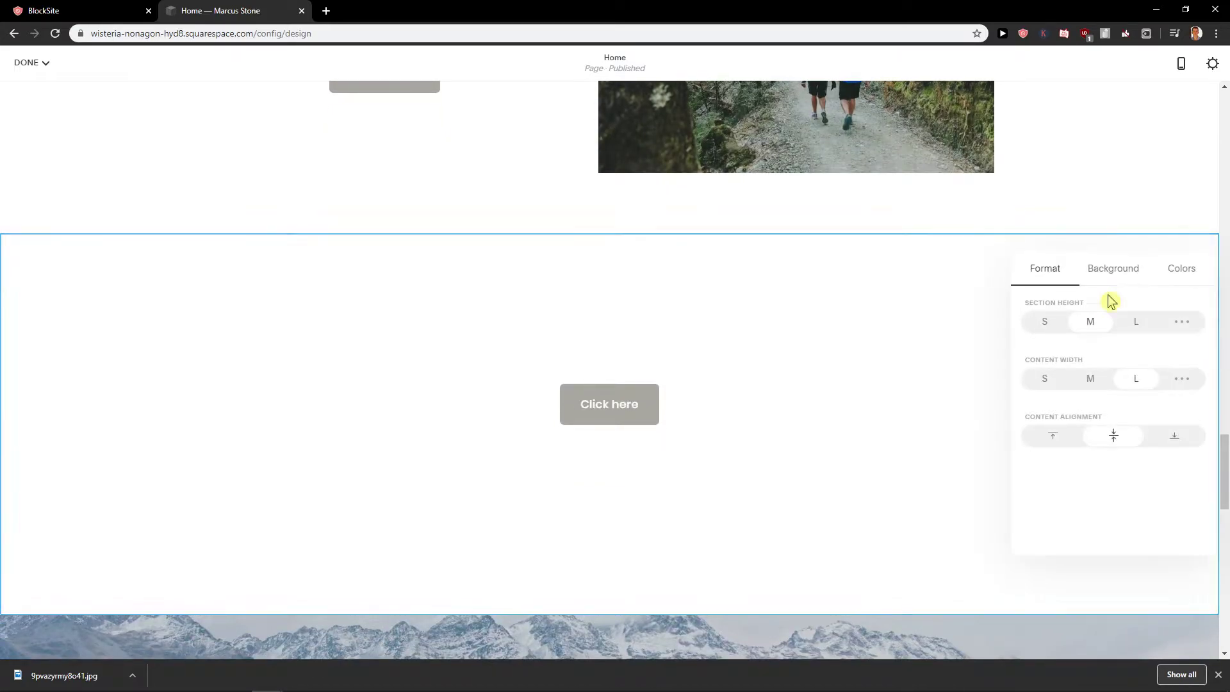
click(1045, 324)
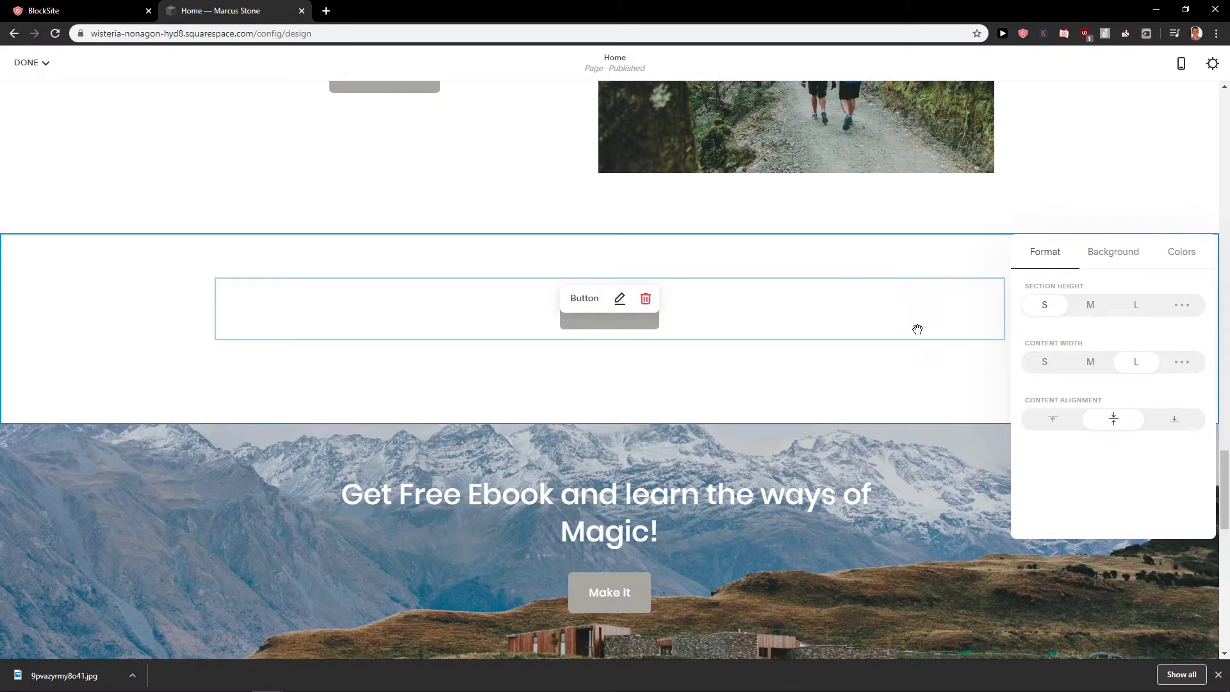
click(1045, 362)
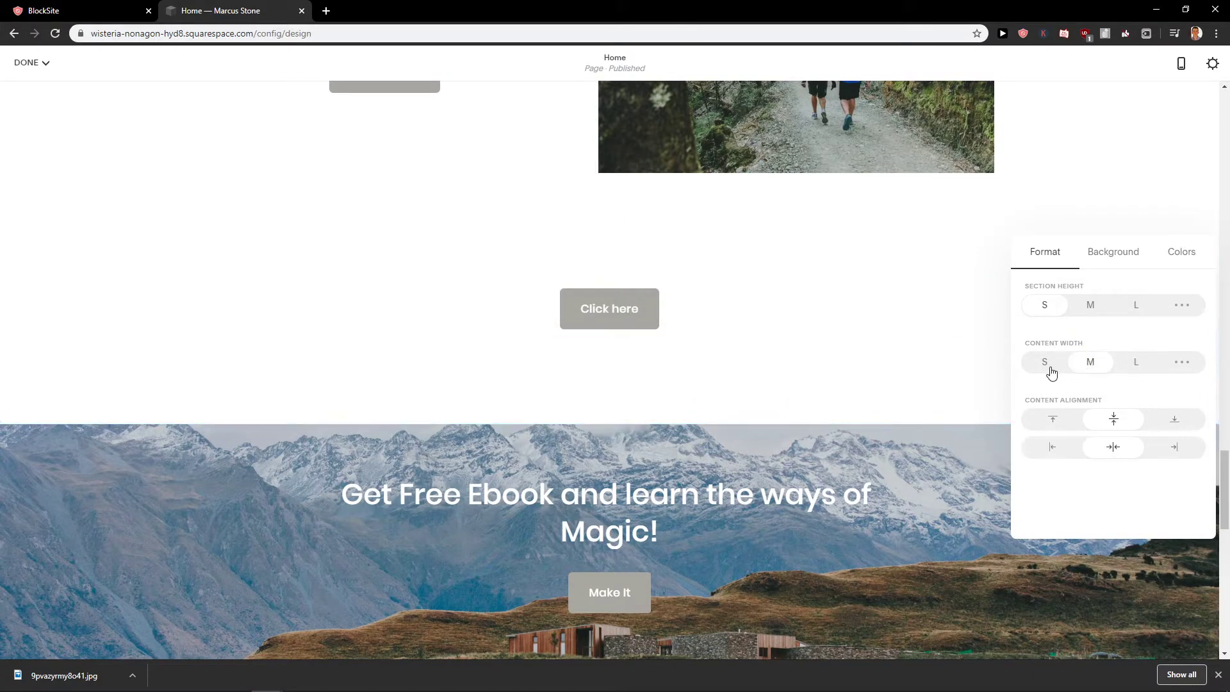
click(1136, 363)
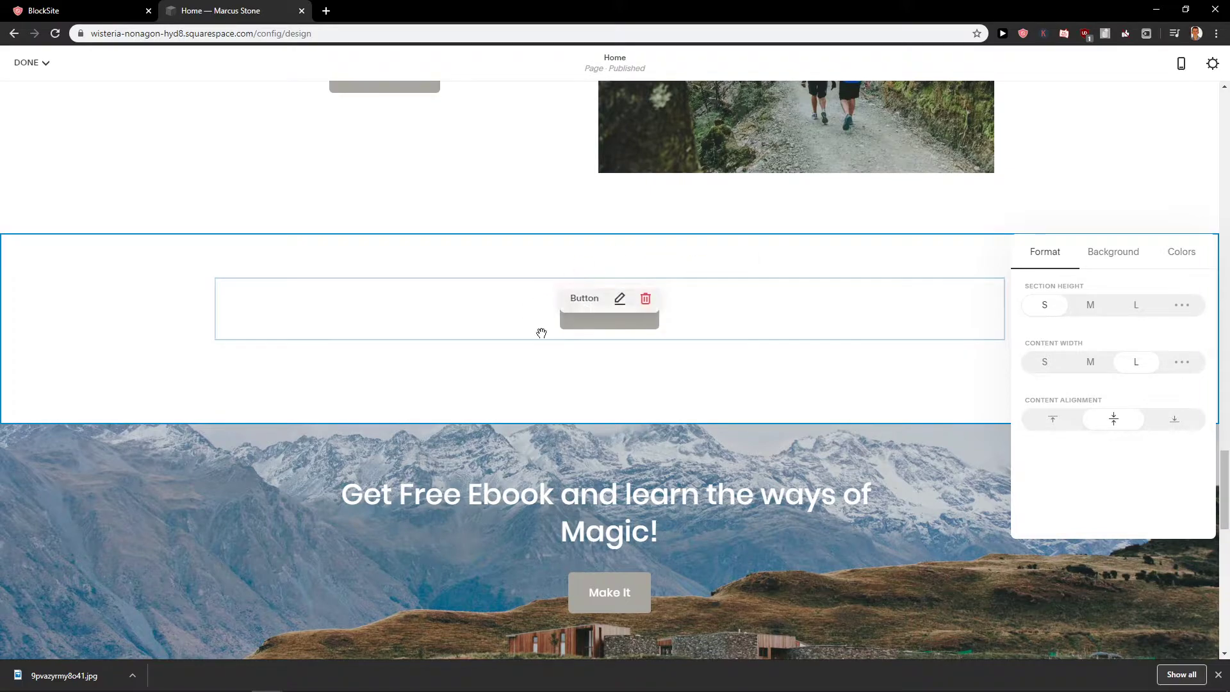
scroll(734, 365, up, 2)
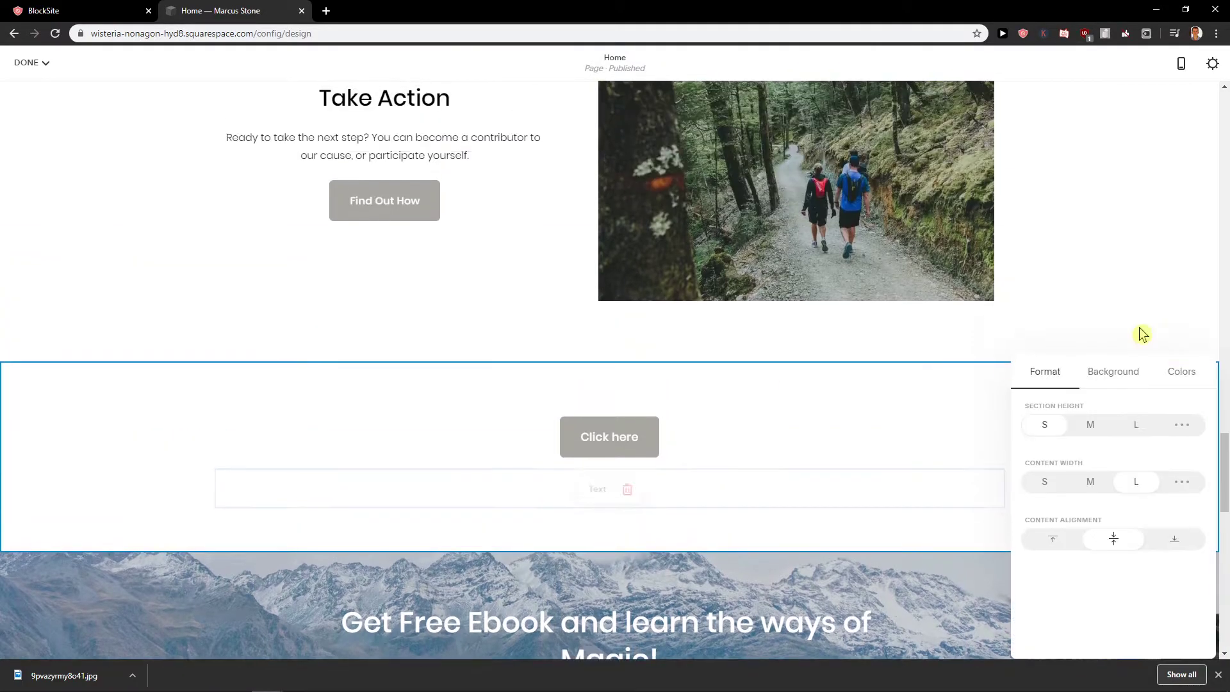
click(1113, 371)
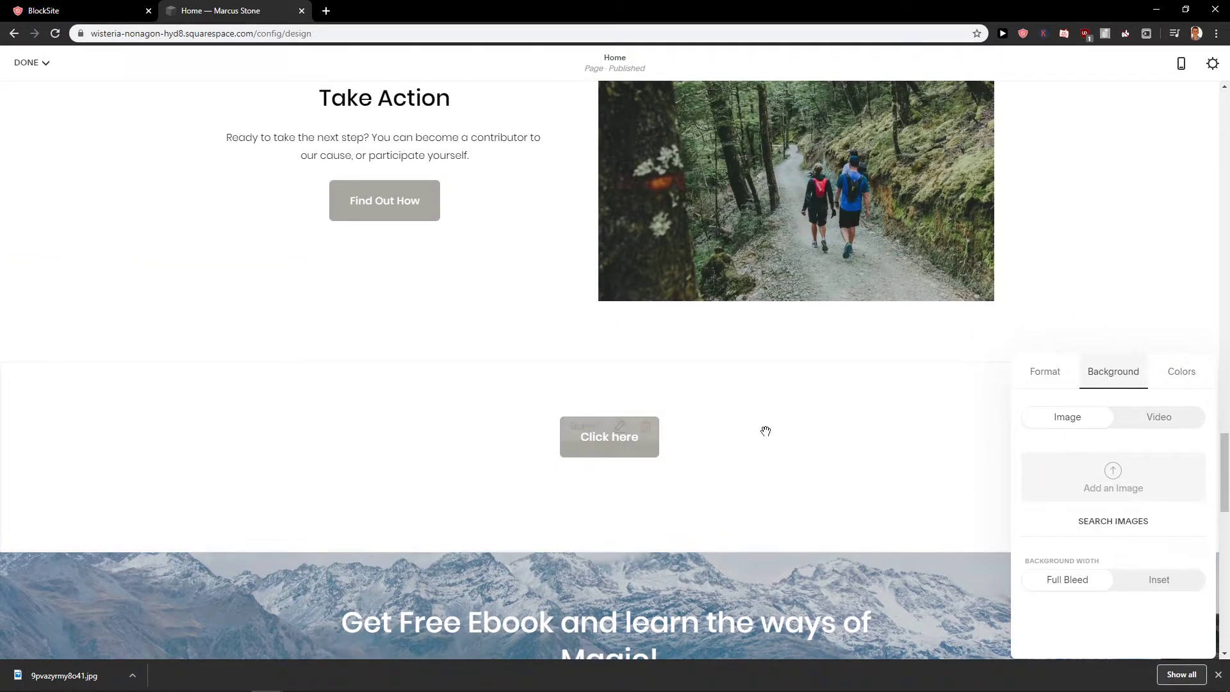
click(727, 462)
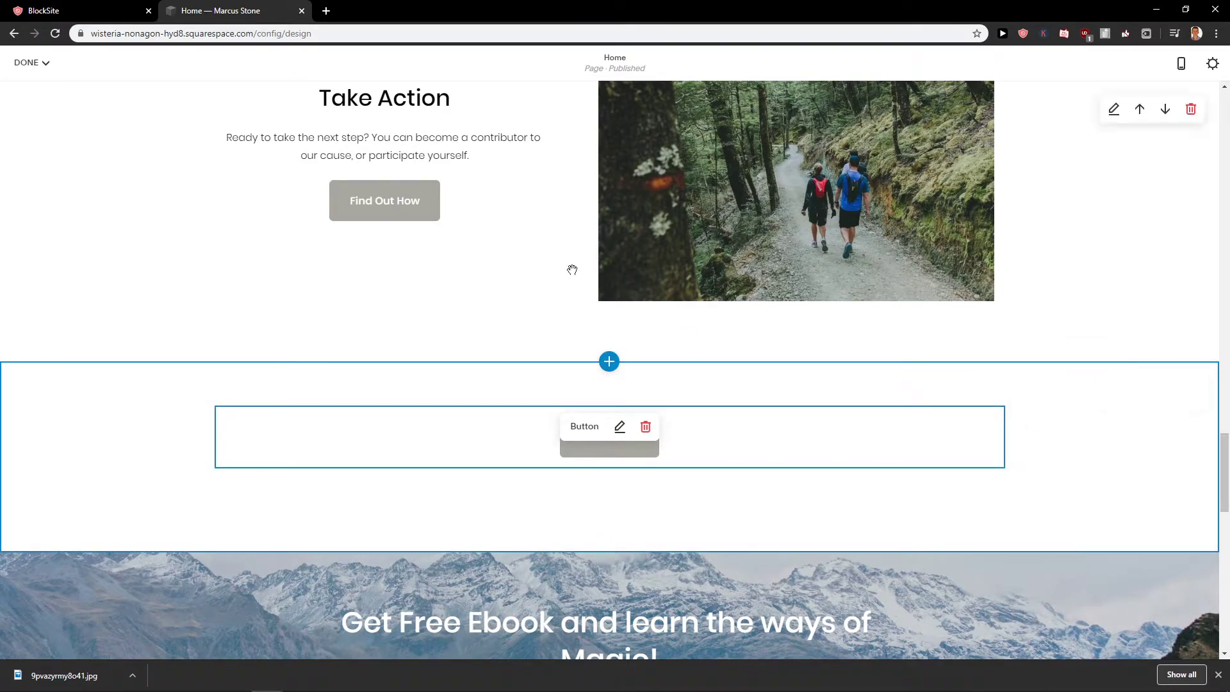
click(26, 62)
click(32, 89)
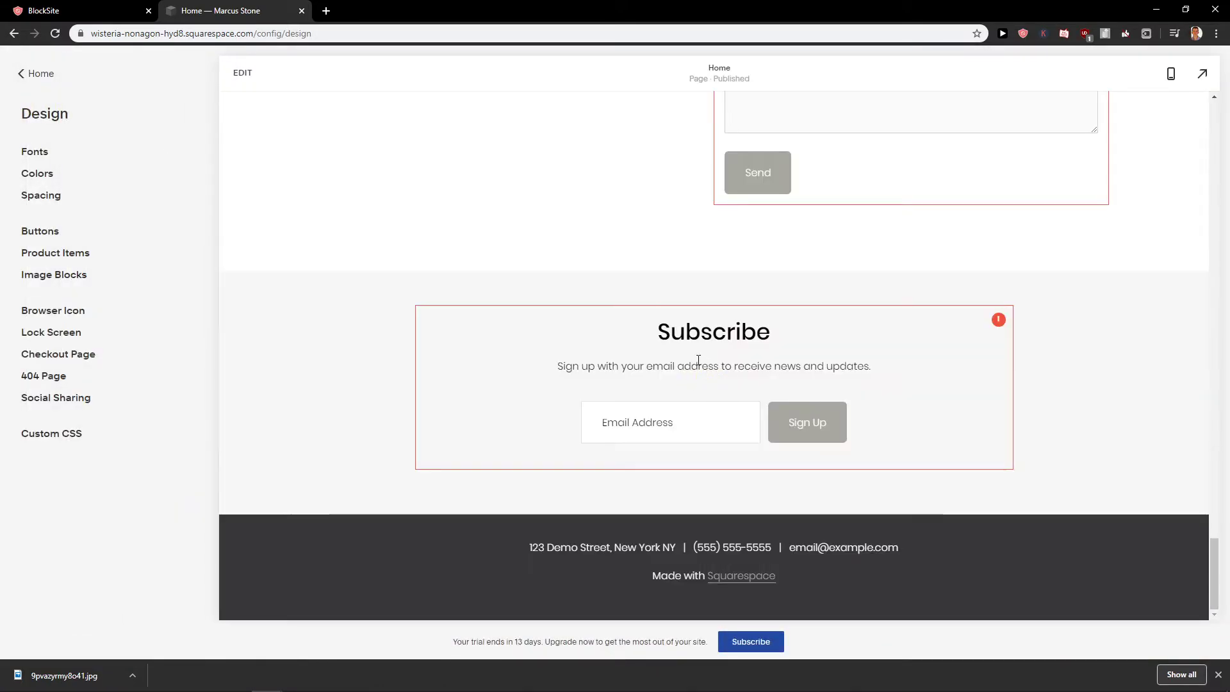
scroll(676, 349, up, 5)
scroll(676, 349, up, 5)
scroll(681, 353, up, 5)
scroll(681, 353, up, 2)
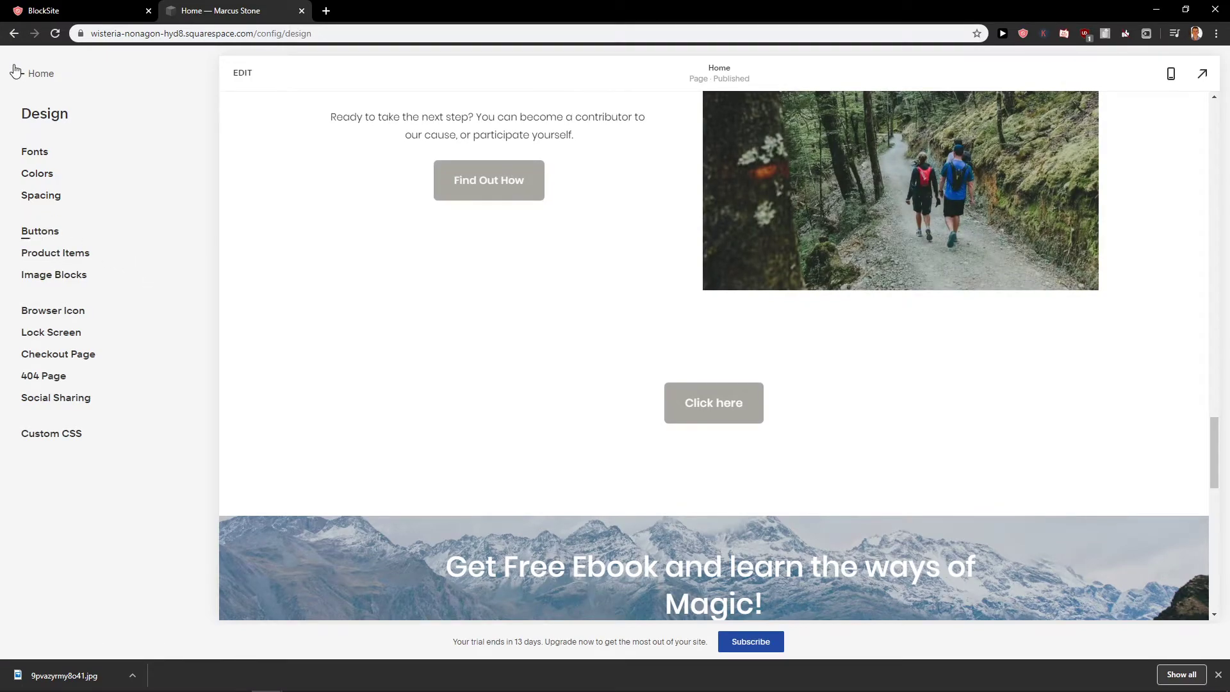
click(29, 73)
click(44, 181)
Open the White Minimal (Default) colour theme for editing.
click(36, 173)
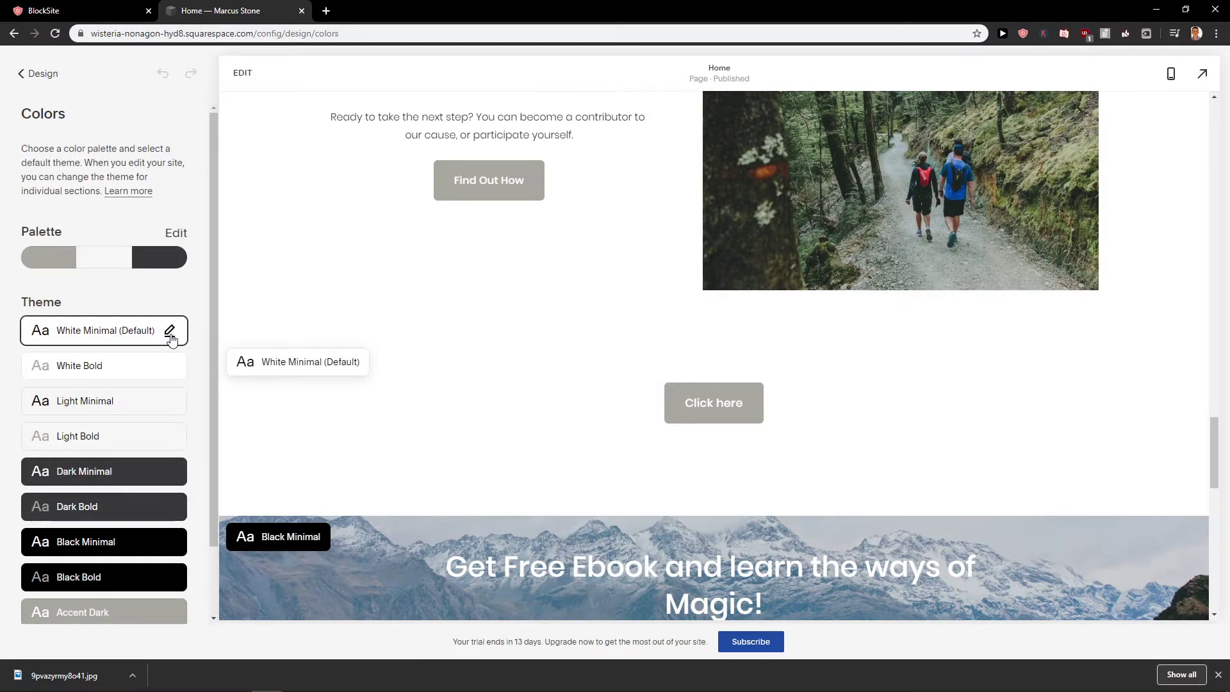
click(170, 331)
click(713, 403)
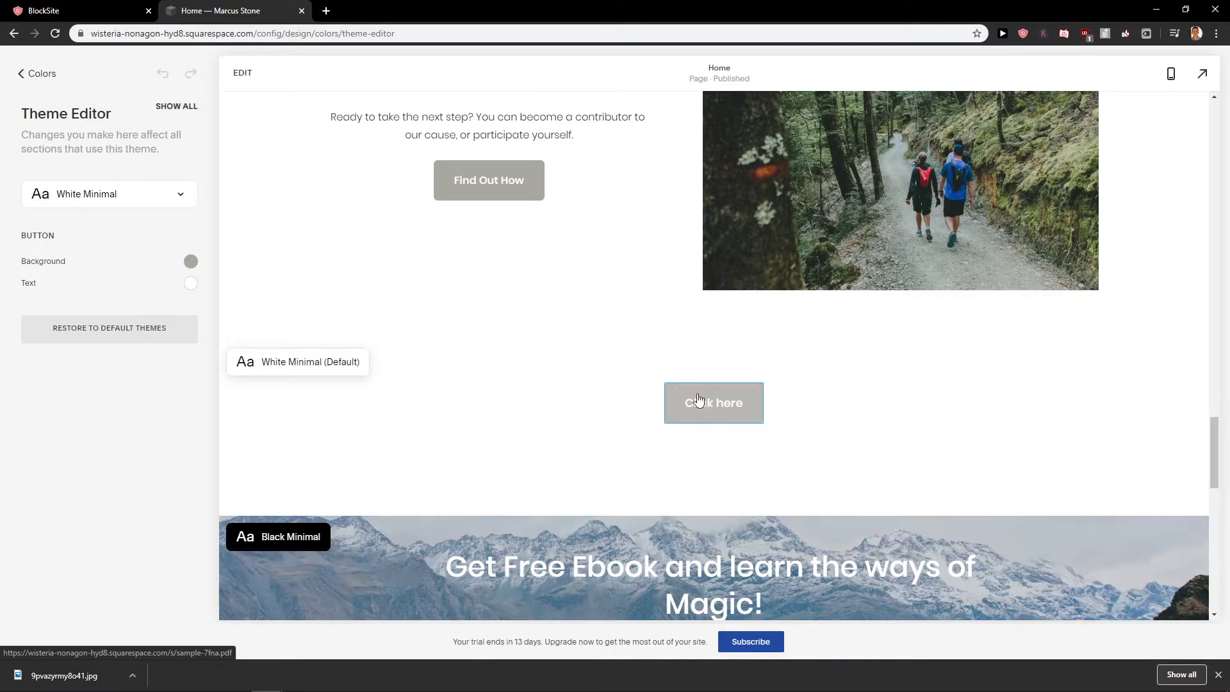
Set the theme's Button Background colour to orange.
click(191, 283)
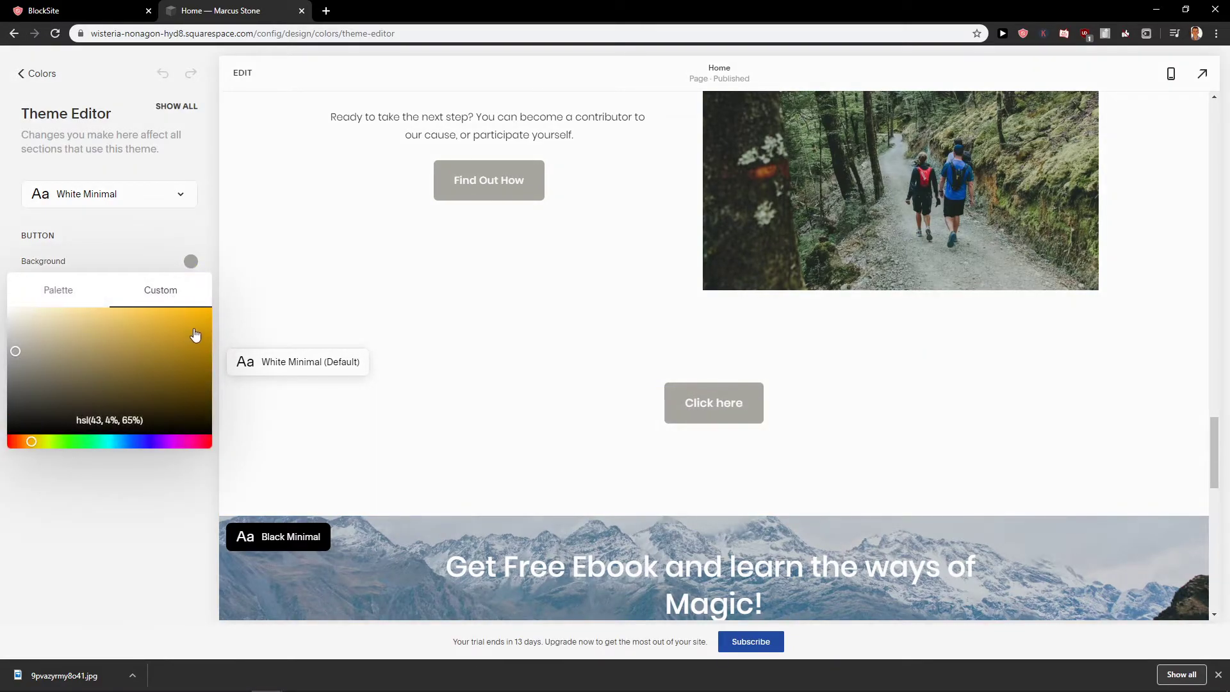
drag(15, 351, 209, 312)
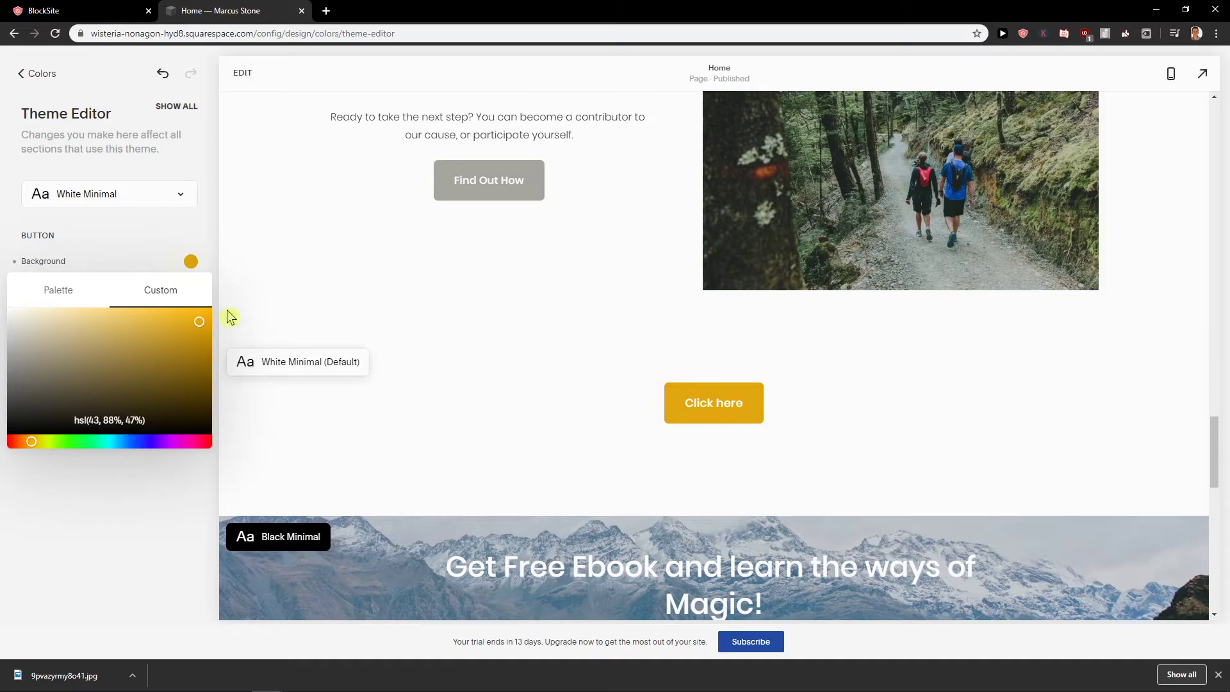
drag(208, 320, 209, 309)
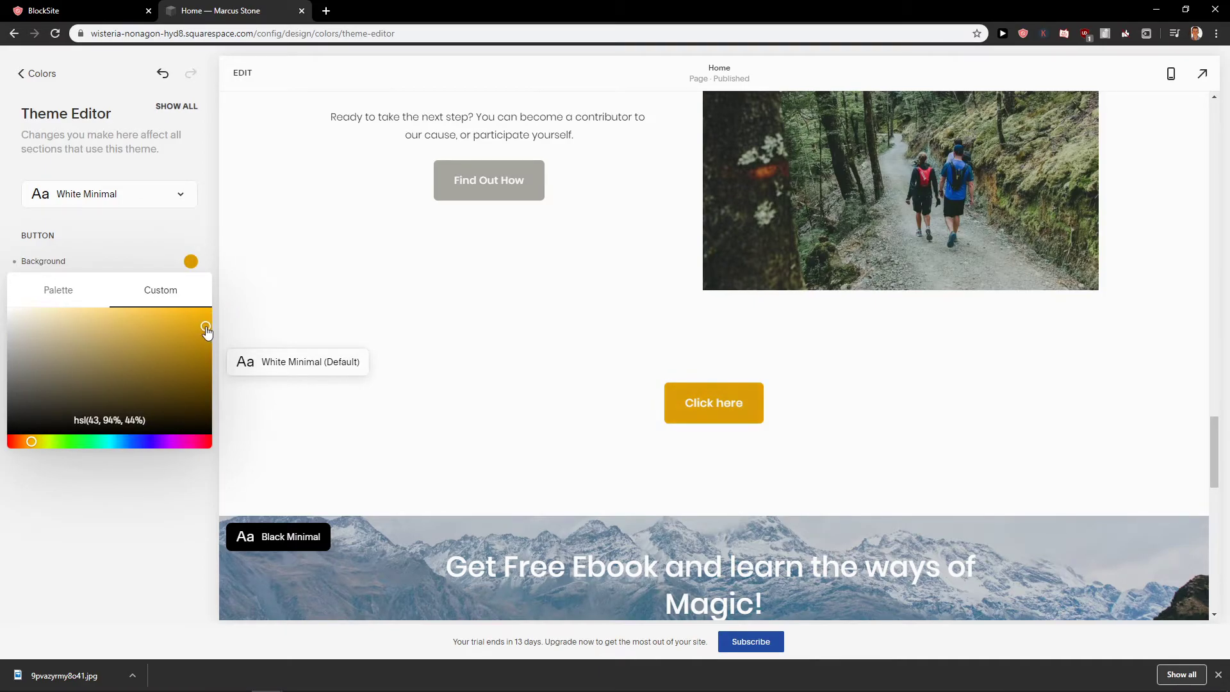
drag(185, 442, 211, 443)
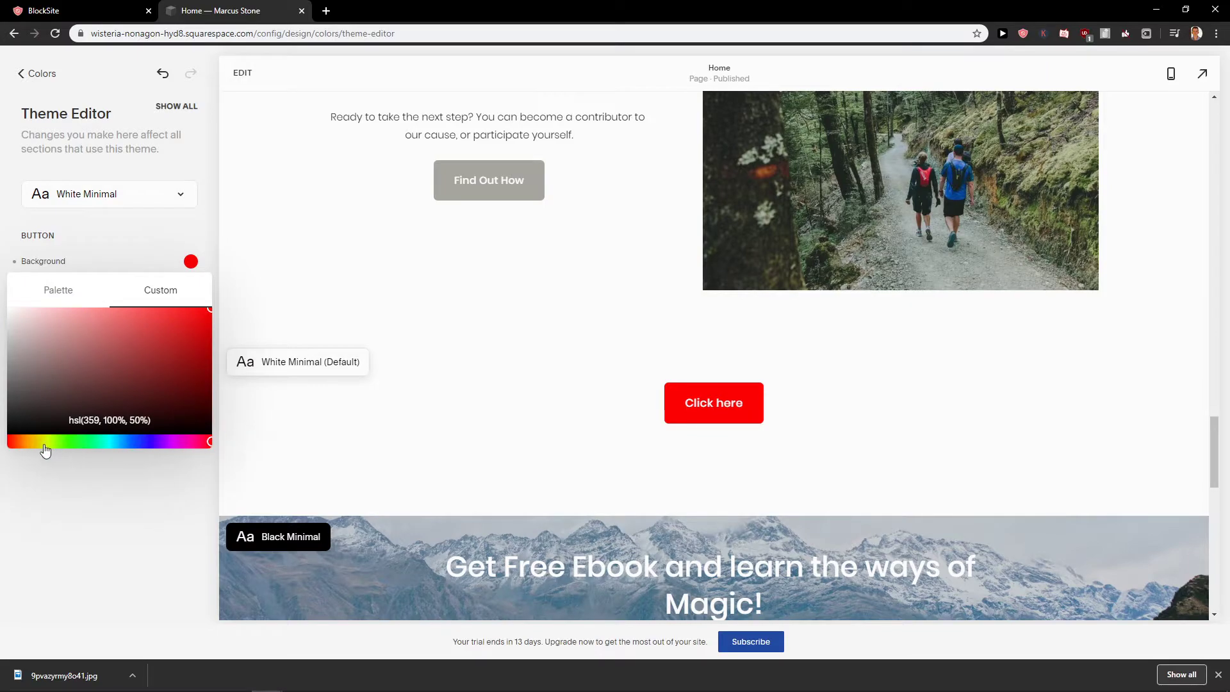
mouse_move(38, 443)
mouse_down()
mouse_move(9, 443)
mouse_move(22, 443)
mouse_up()
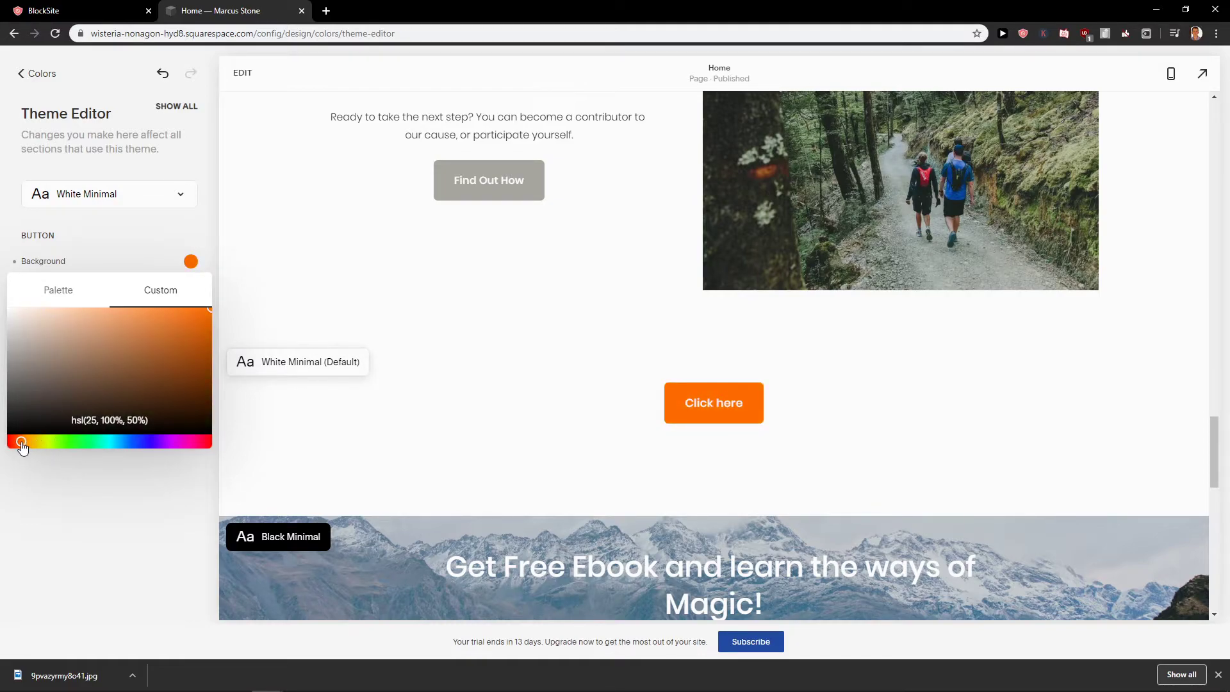
click(106, 499)
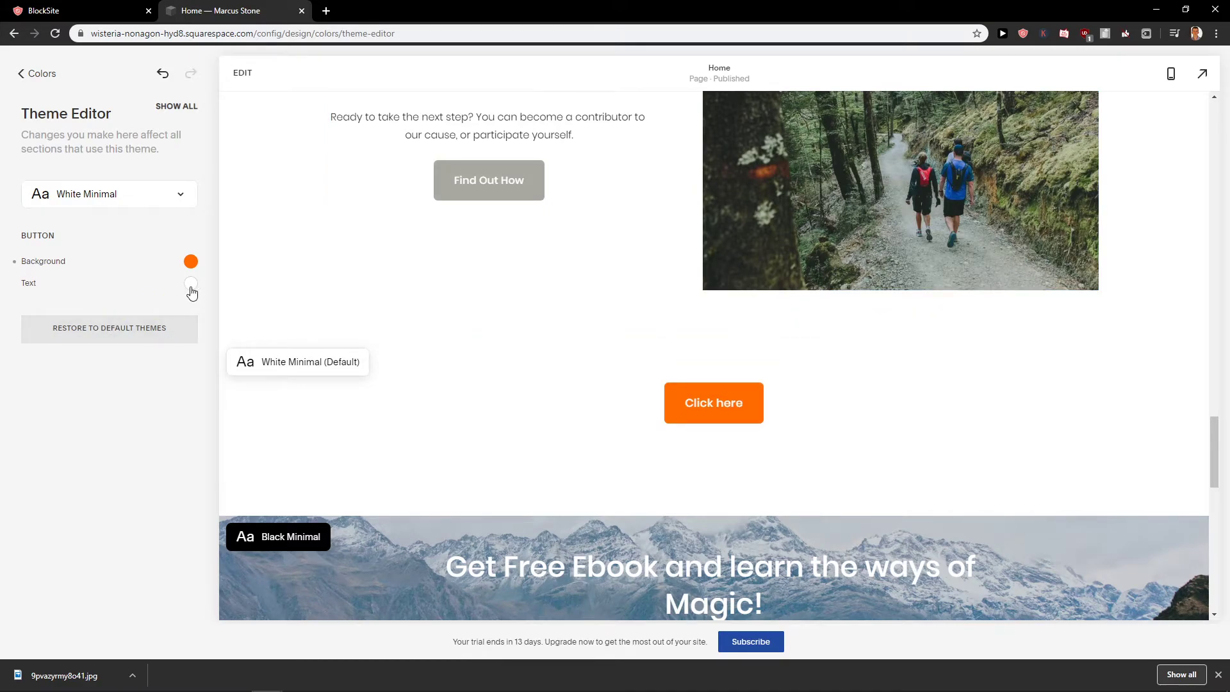
Save the orange theme colour and confirm Click here opens sample.pdf.
click(20, 74)
click(30, 74)
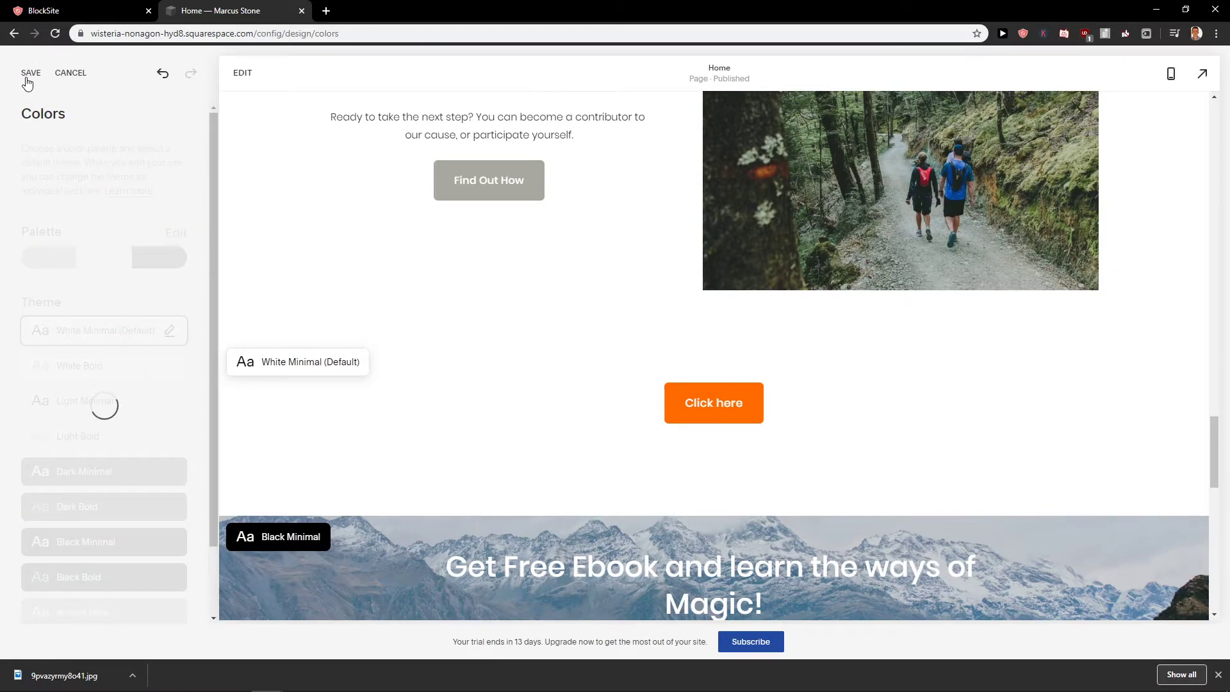
scroll(596, 337, up, 5)
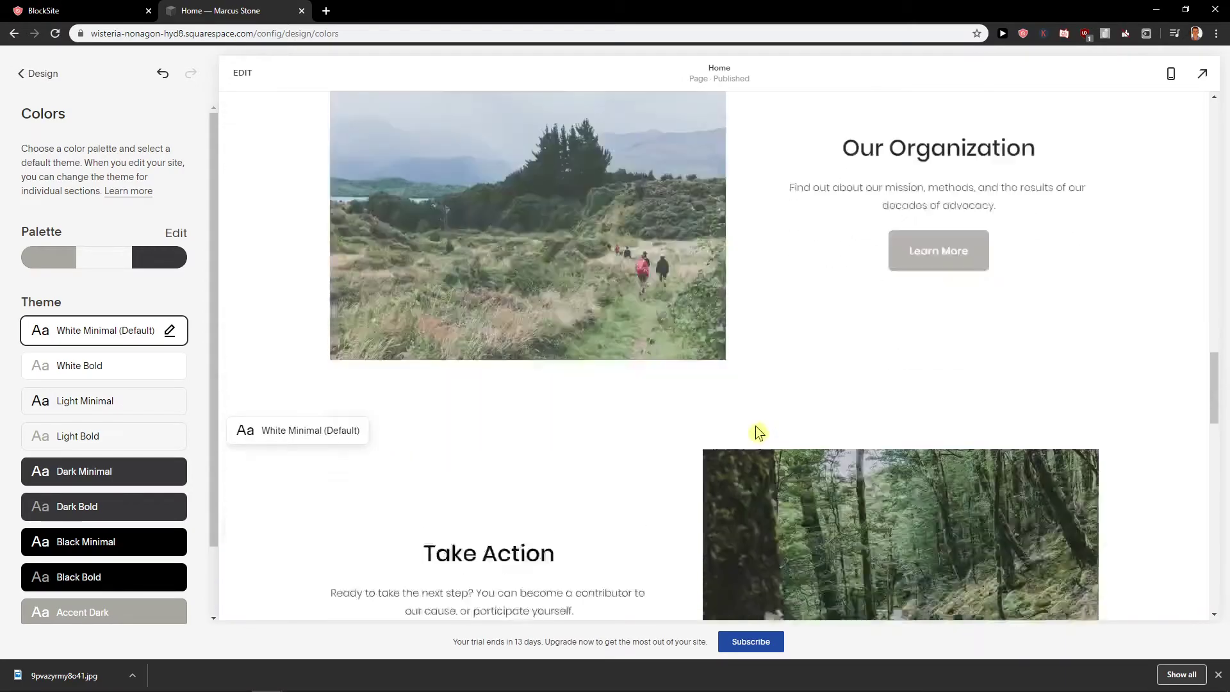
scroll(728, 414, down, 5)
click(673, 355)
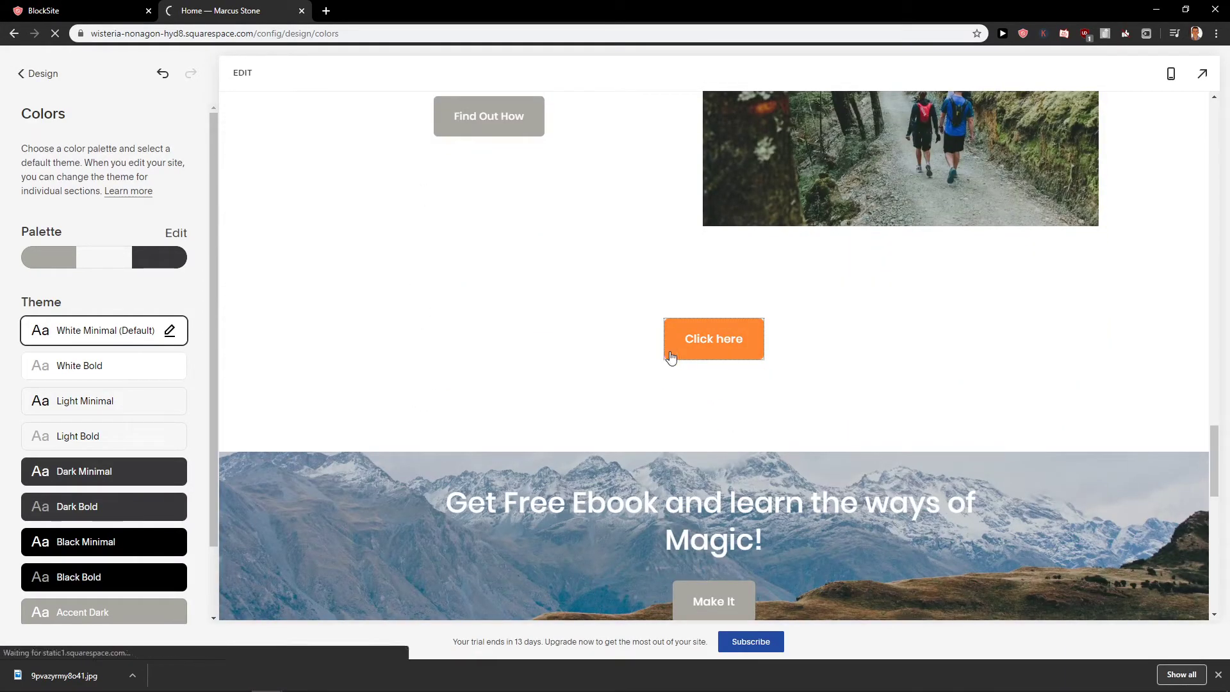
click(14, 32)
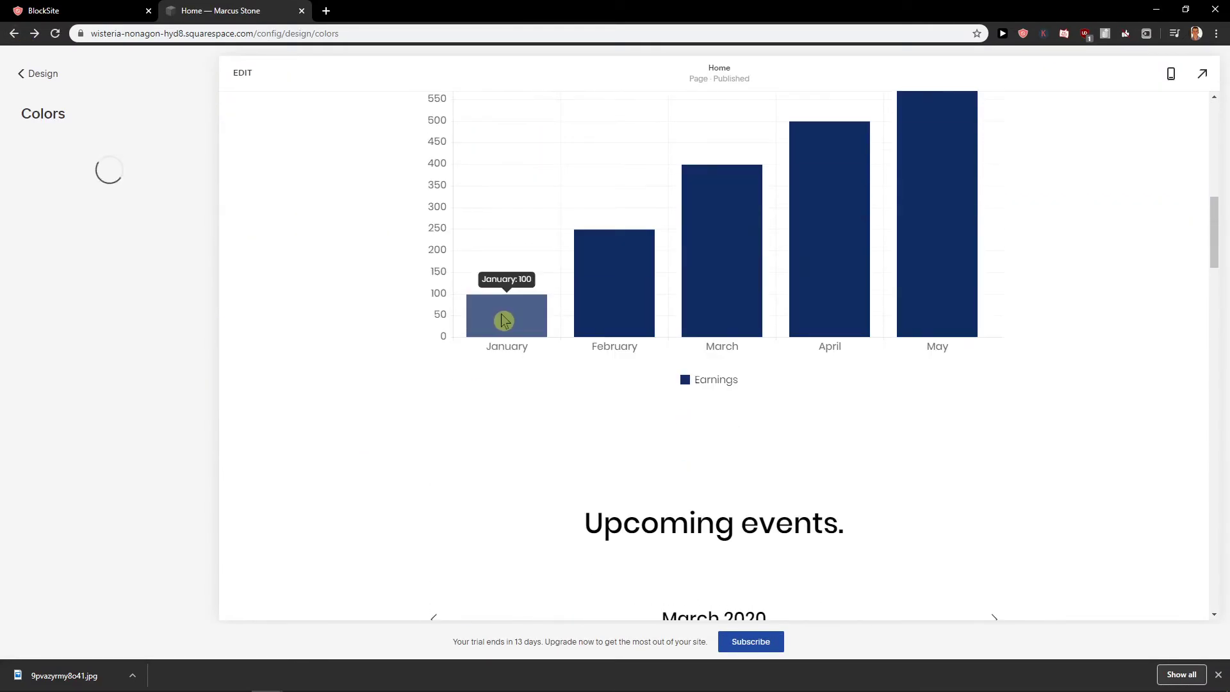
scroll(490, 313, down, 8)
scroll(491, 313, down, 8)
scroll(483, 313, down, 8)
scroll(673, 259, down, 4)
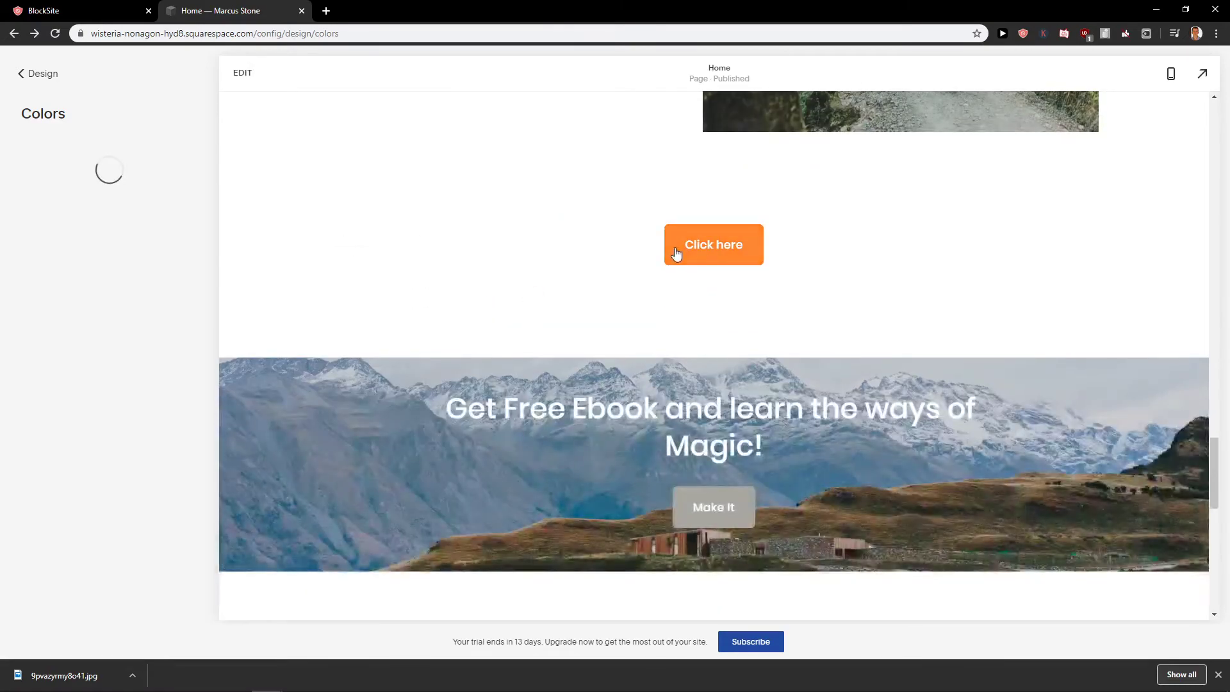
scroll(705, 374, up, 3)
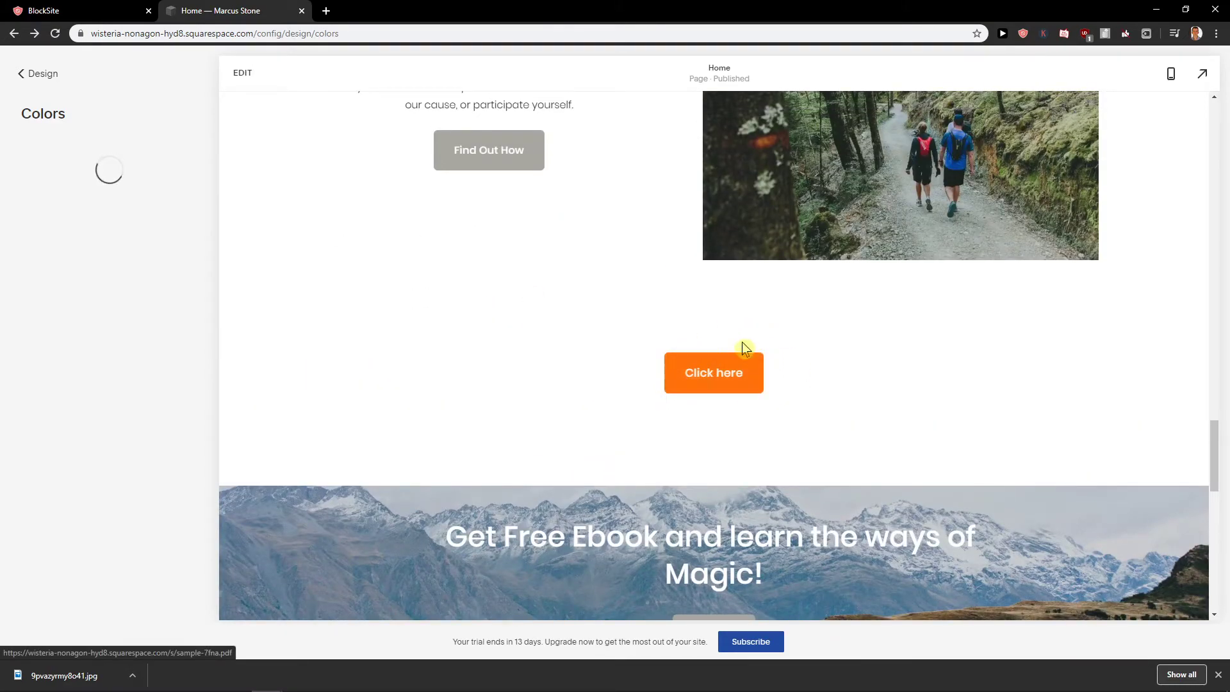
scroll(672, 385, up, 3)
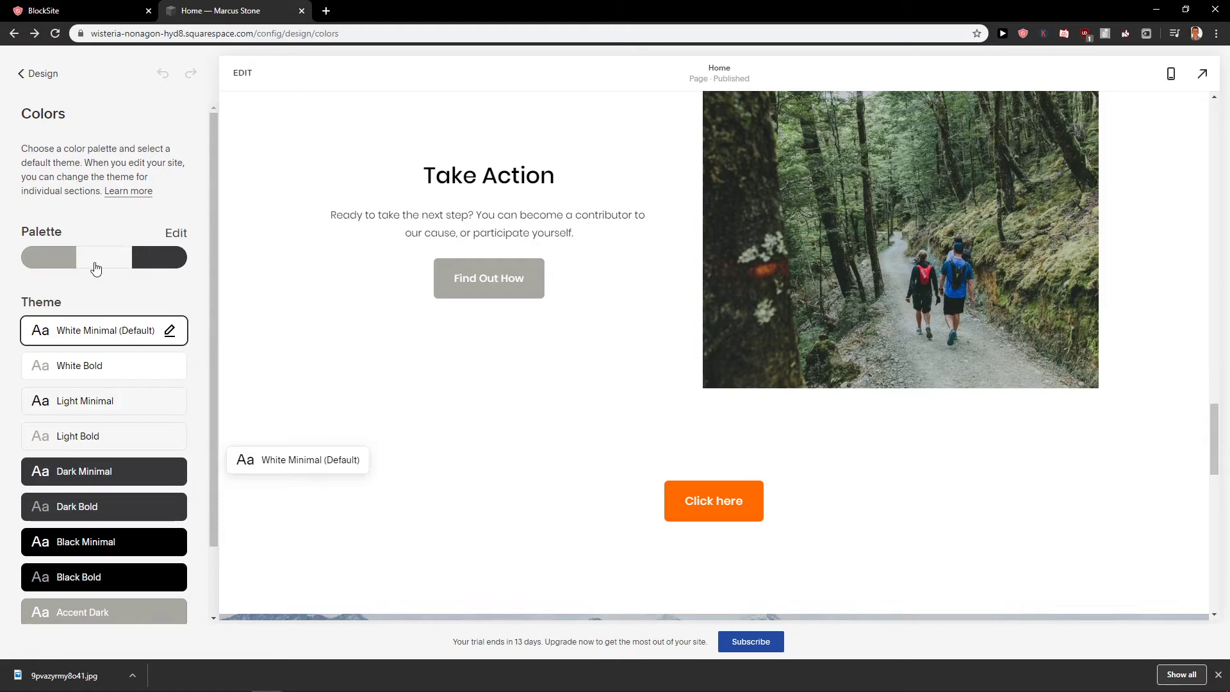
Inspect the accent palette swatch and return to the Colors settings.
click(57, 262)
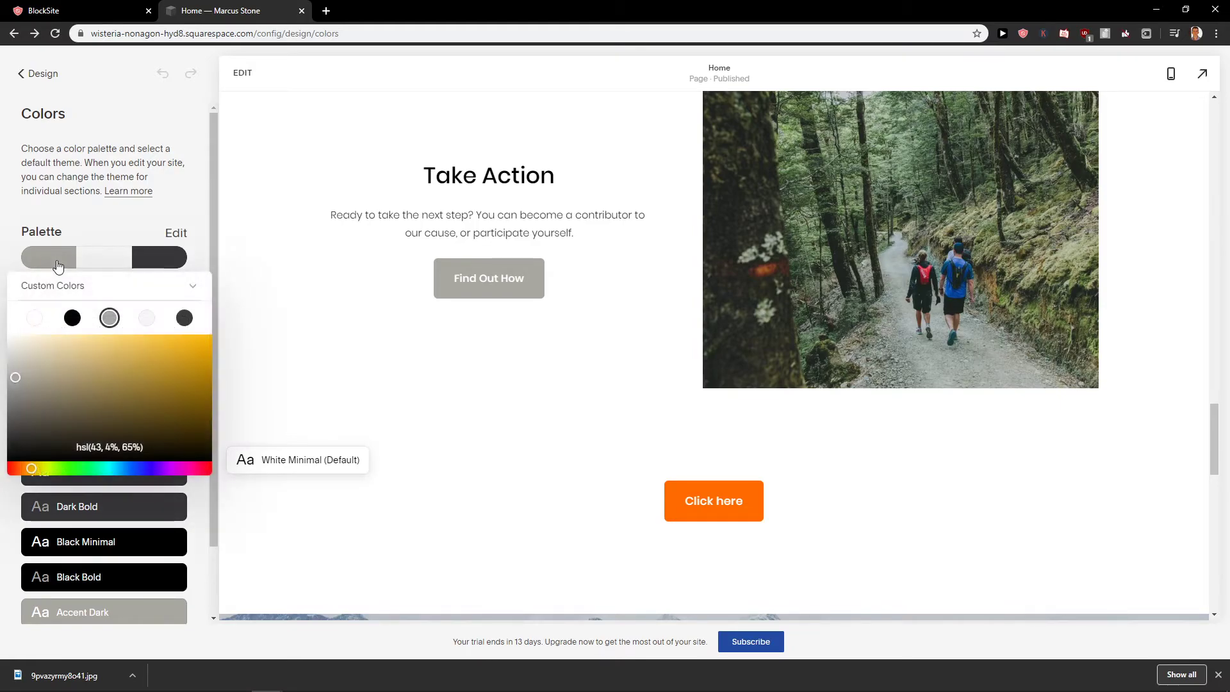
click(98, 242)
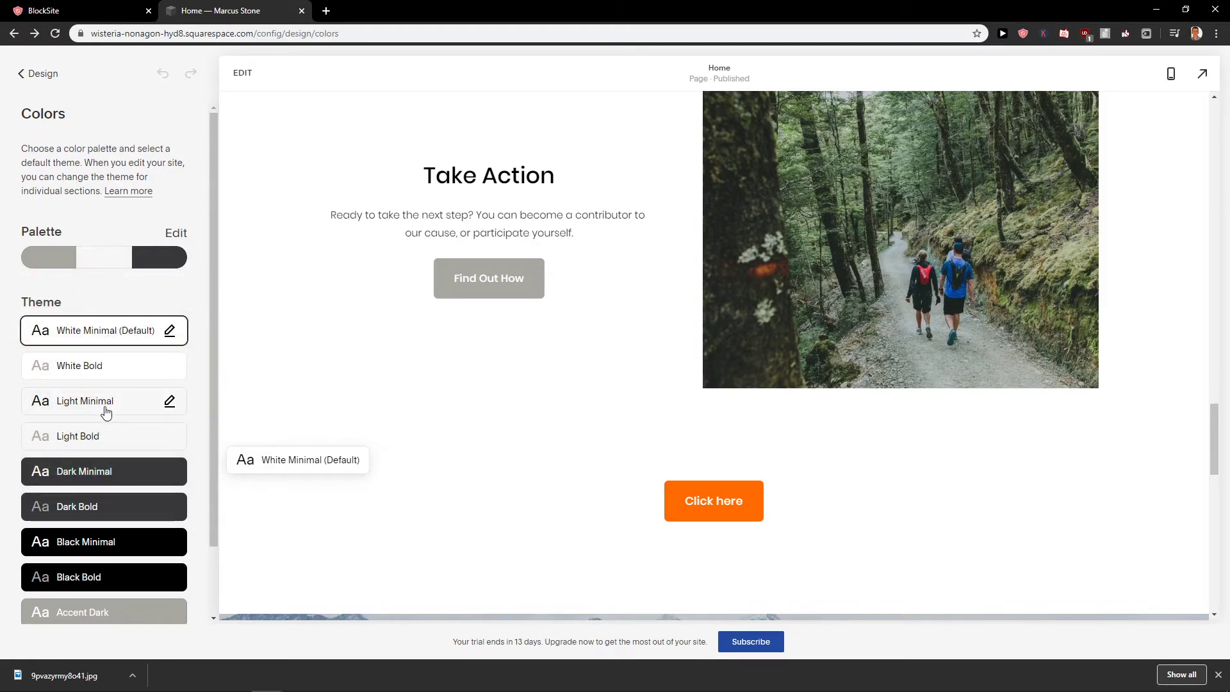
click(169, 333)
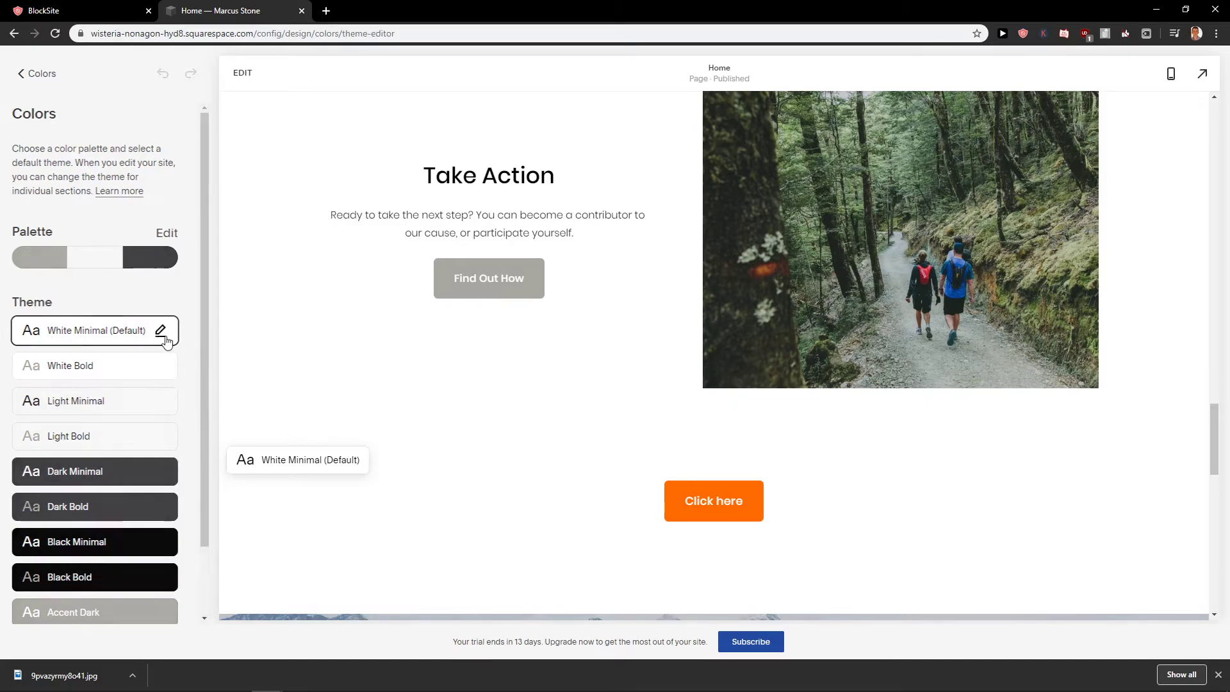
click(20, 73)
scroll(86, 289, down, 2)
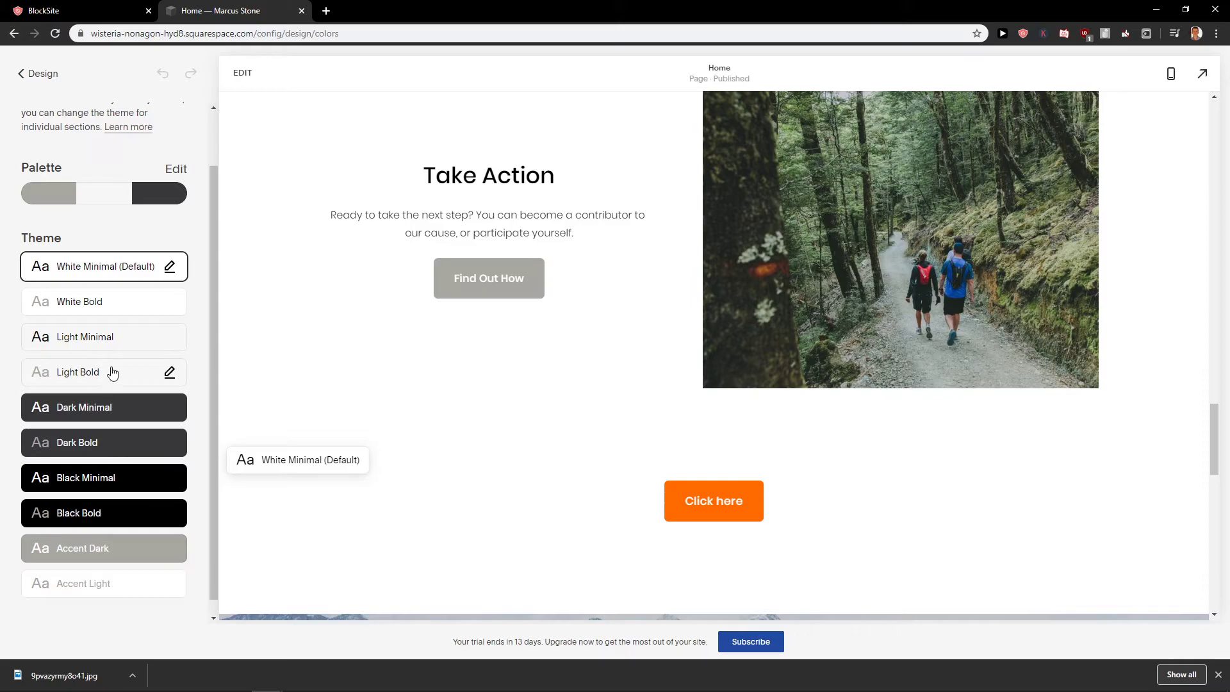
Make the palette accent colour near-white after trying yellow and grey.
click(50, 196)
click(199, 291)
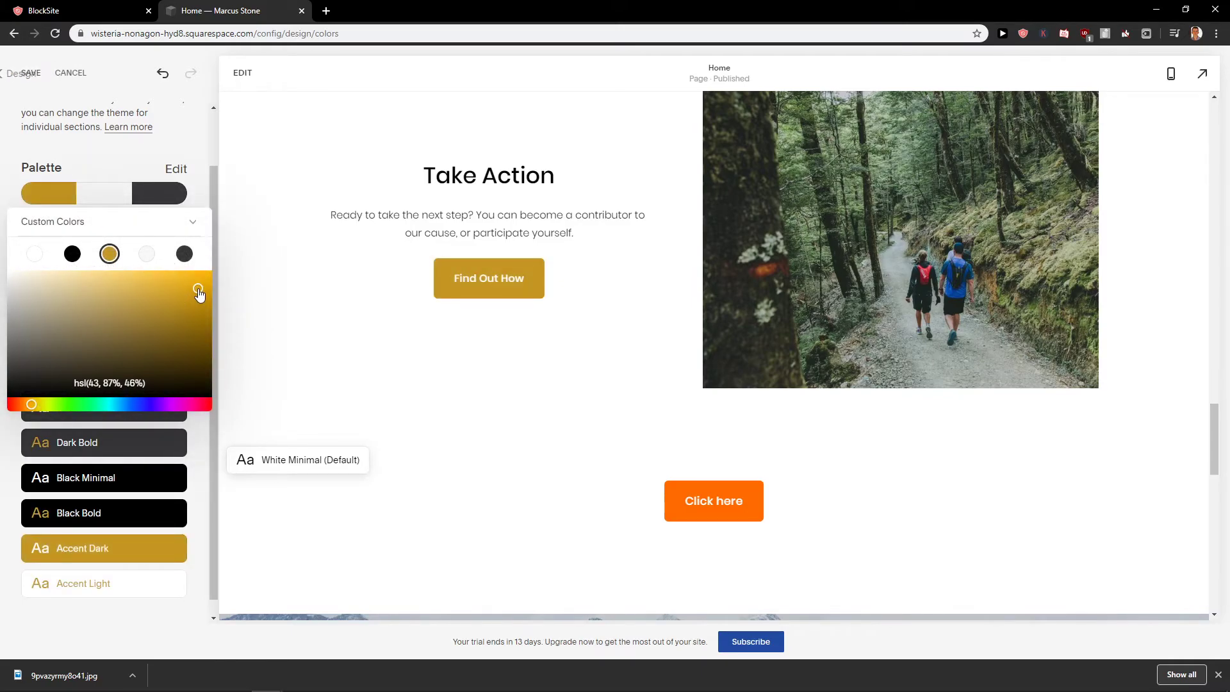
scroll(445, 410, up, 5)
scroll(444, 411, down, 5)
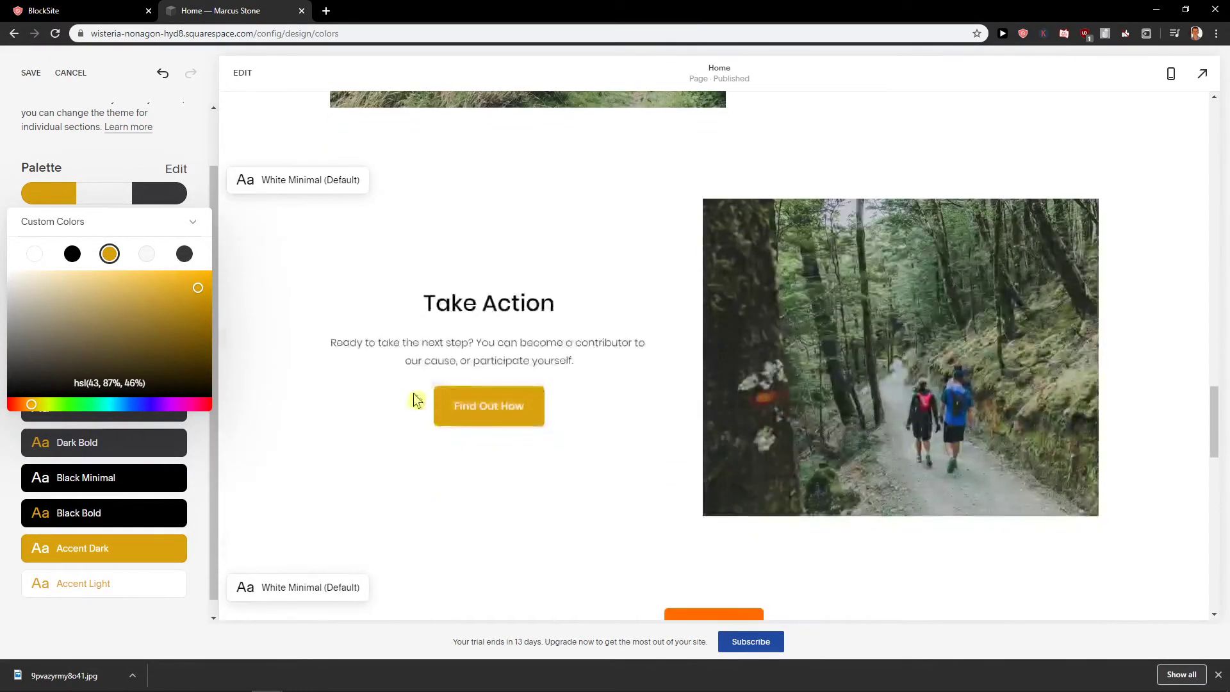
scroll(444, 410, down, 2)
click(10, 281)
drag(10, 280, 8, 275)
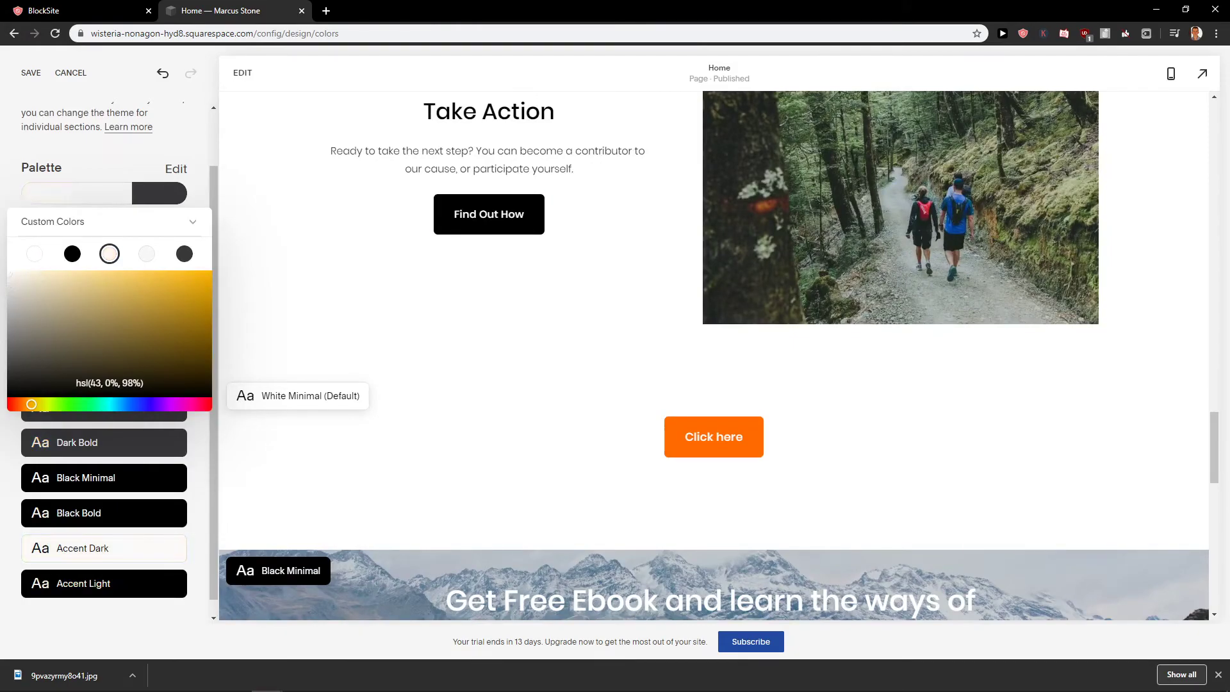
scroll(346, 396, up, 5)
scroll(342, 394, up, 3)
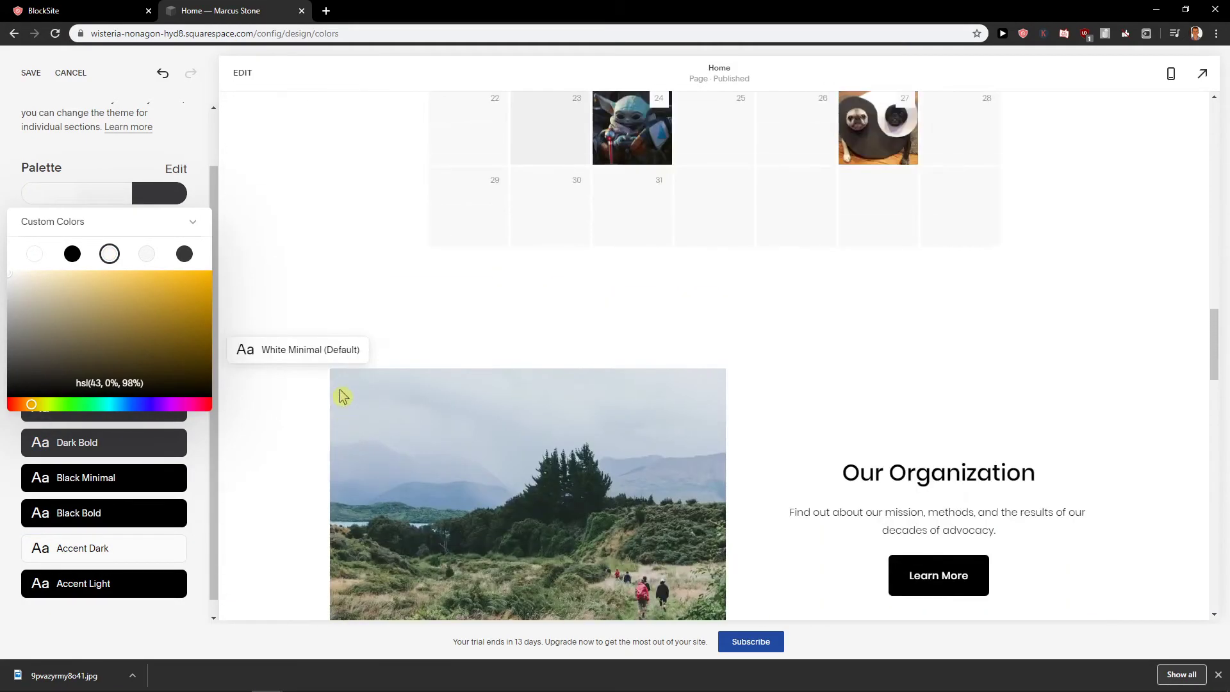
scroll(330, 397, down, 3)
scroll(330, 397, down, 3)
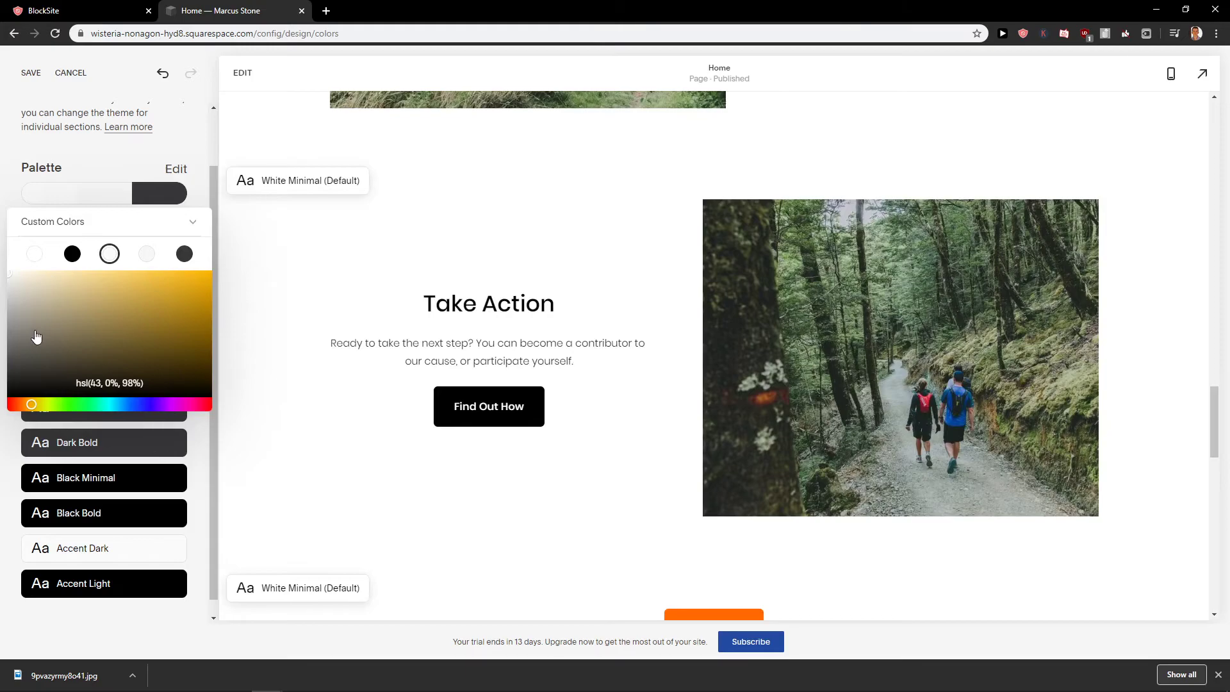
drag(8, 278, 18, 346)
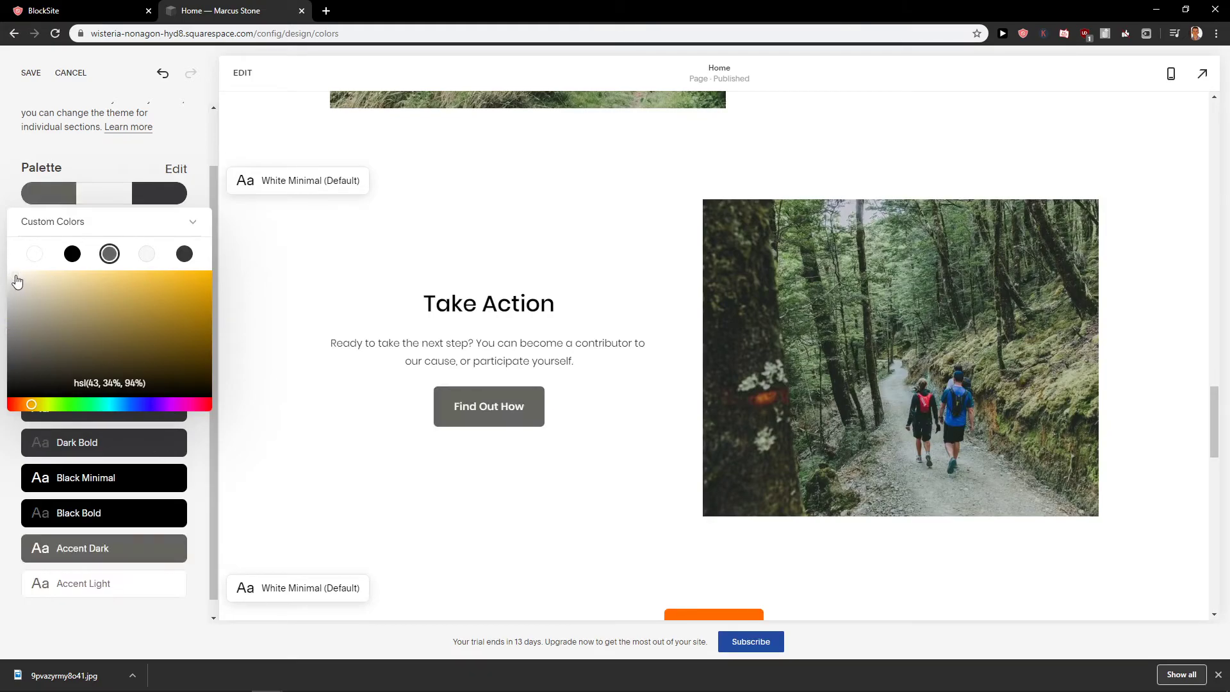
click(16, 281)
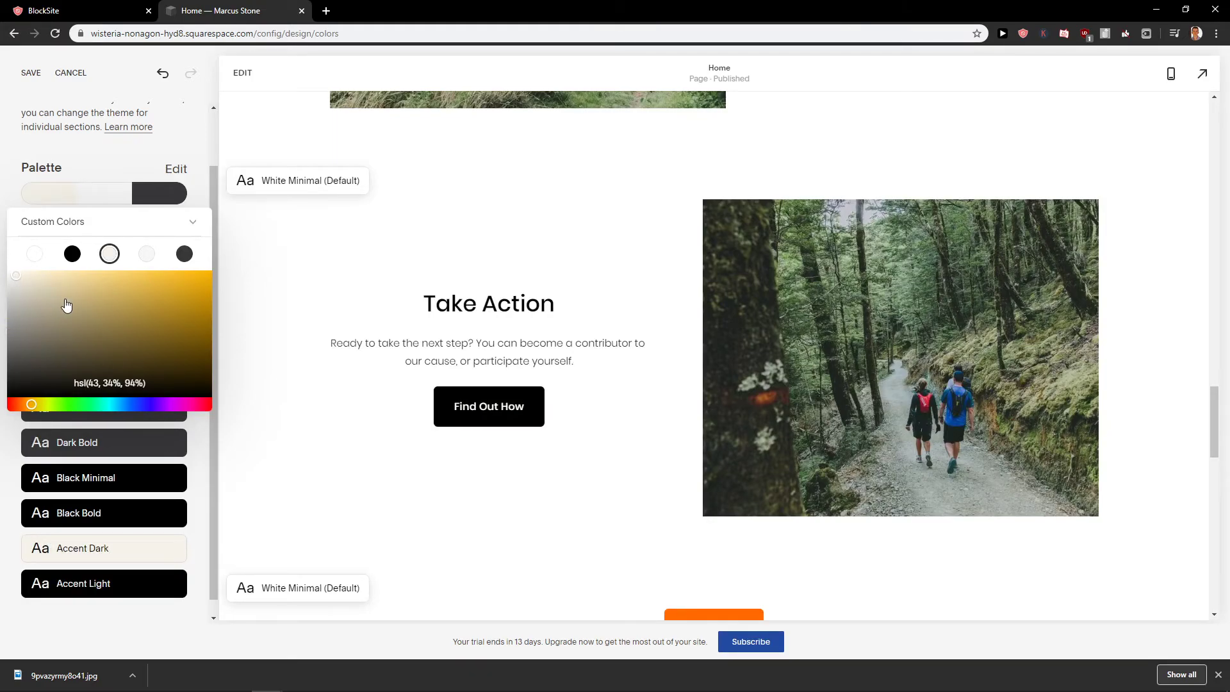
click(72, 254)
click(109, 253)
click(202, 503)
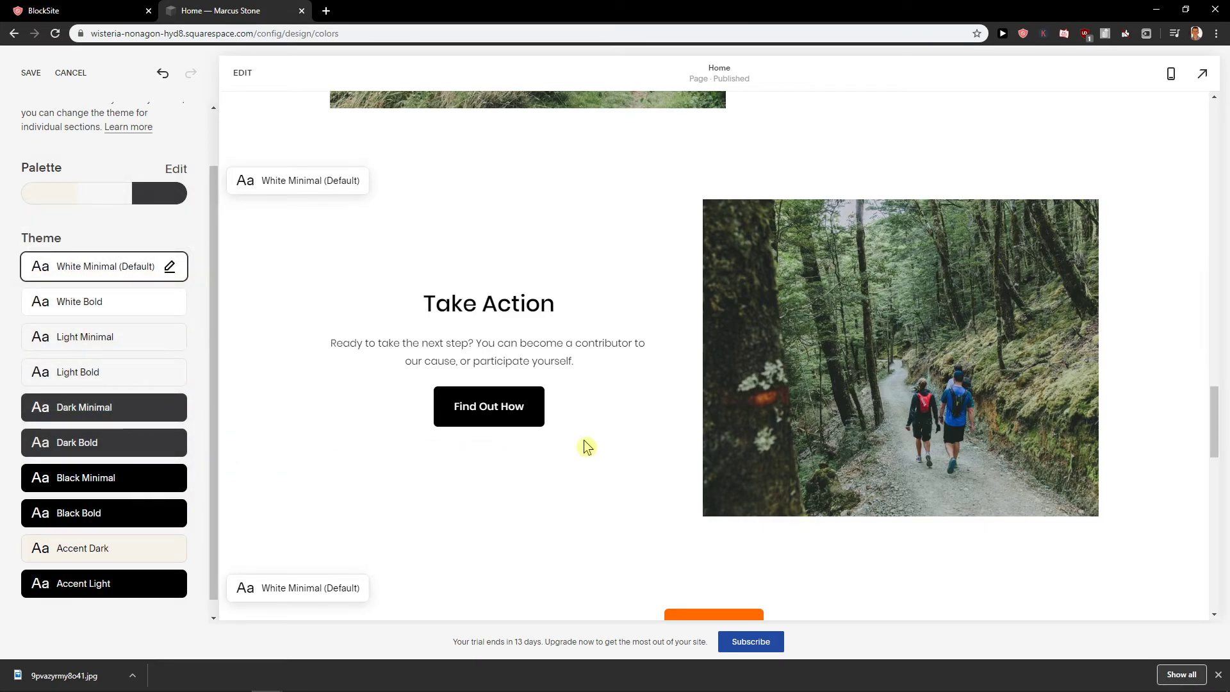